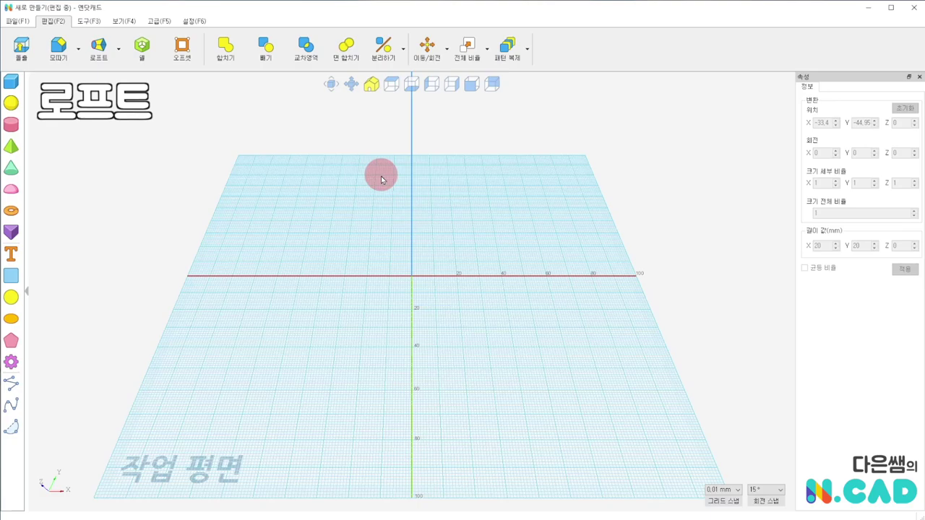
Place two 20 mm boxes side by side on the work plane.
left_click(17, 88)
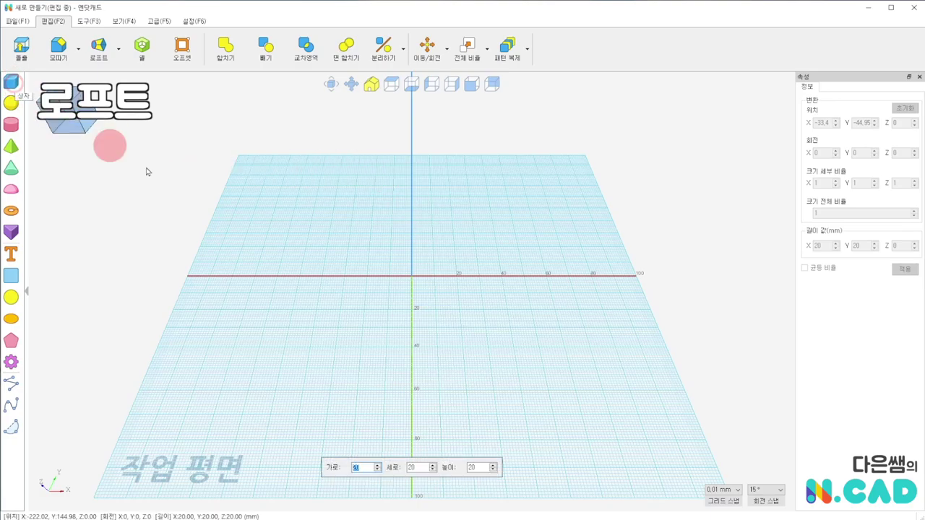
left_click(324, 274)
left_click(10, 84)
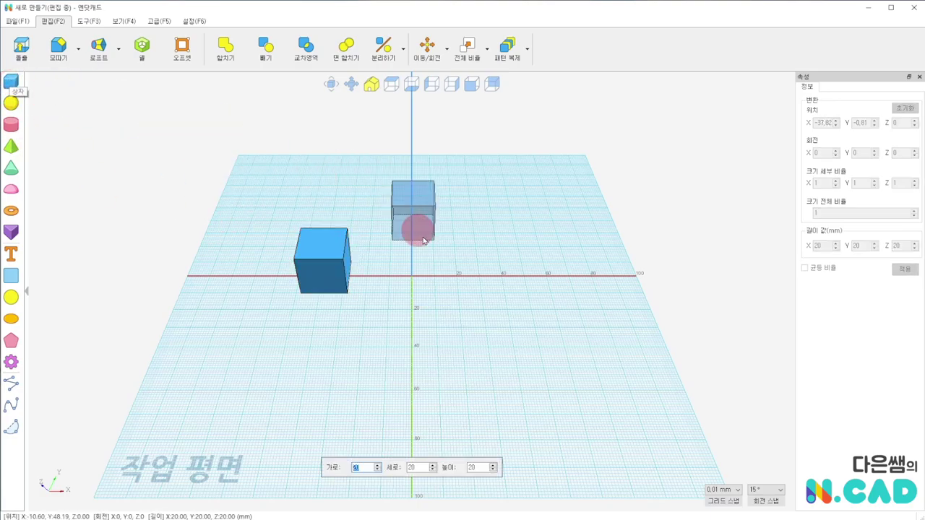
Raise the second box to Z 41.63 above the work plane.
left_click(384, 271)
left_click(424, 45)
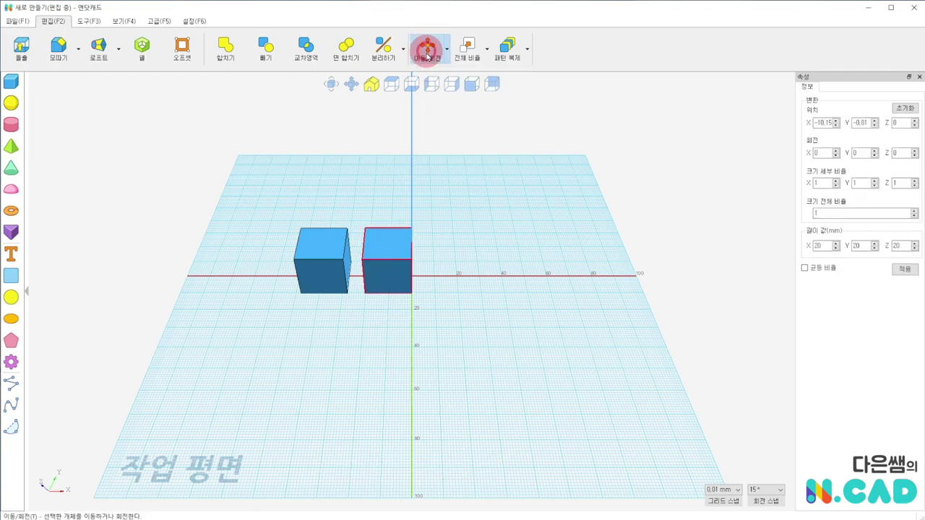
left_click_drag(389, 228, 382, 136)
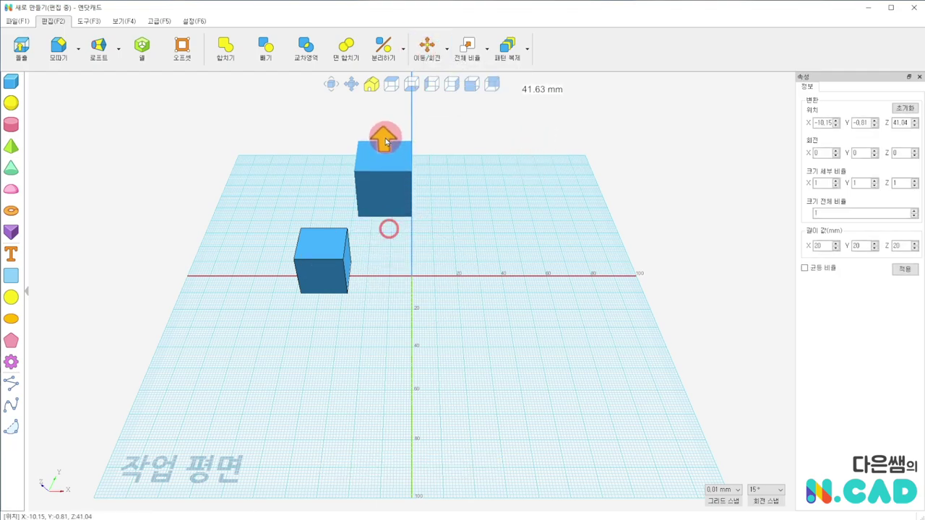
mouse_move(433, 330)
right_mouse_down()
mouse_move(442, 273)
mouse_move(397, 322)
right_mouse_up()
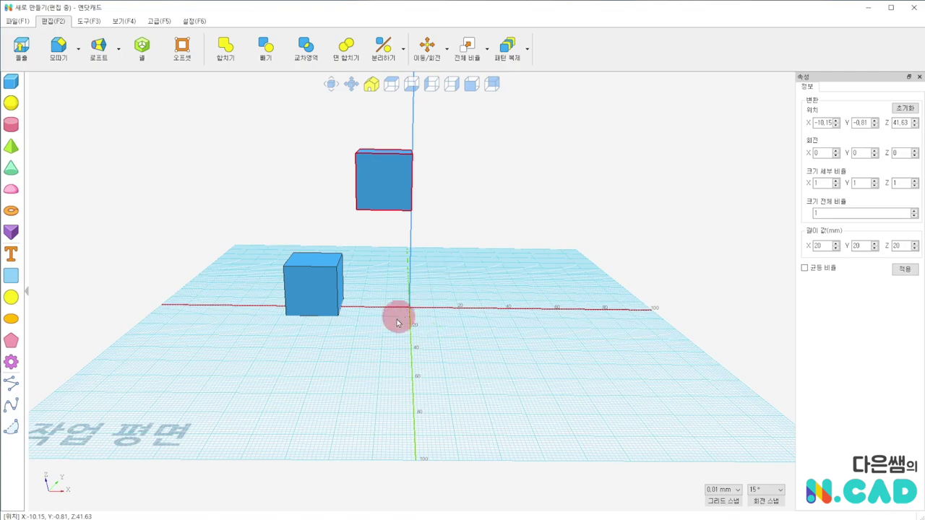
right_click_drag(284, 367, 481, 386)
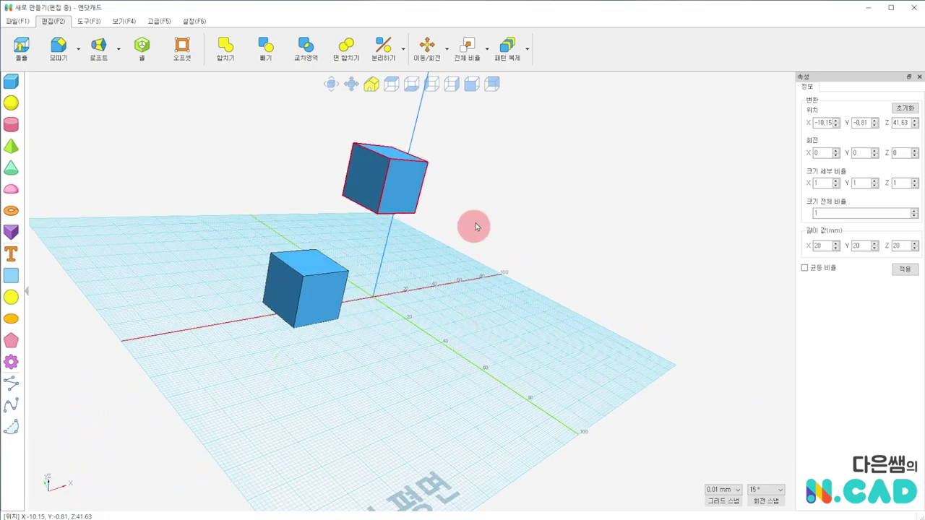
mouse_move(477, 213)
right_mouse_down()
mouse_move(320, 159)
mouse_move(316, 192)
mouse_move(208, 162)
right_mouse_up()
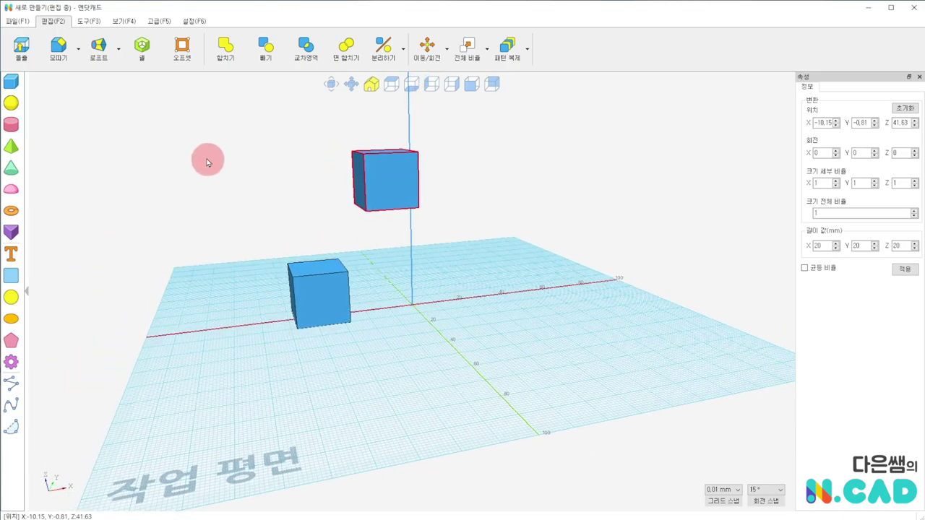
left_click(208, 157)
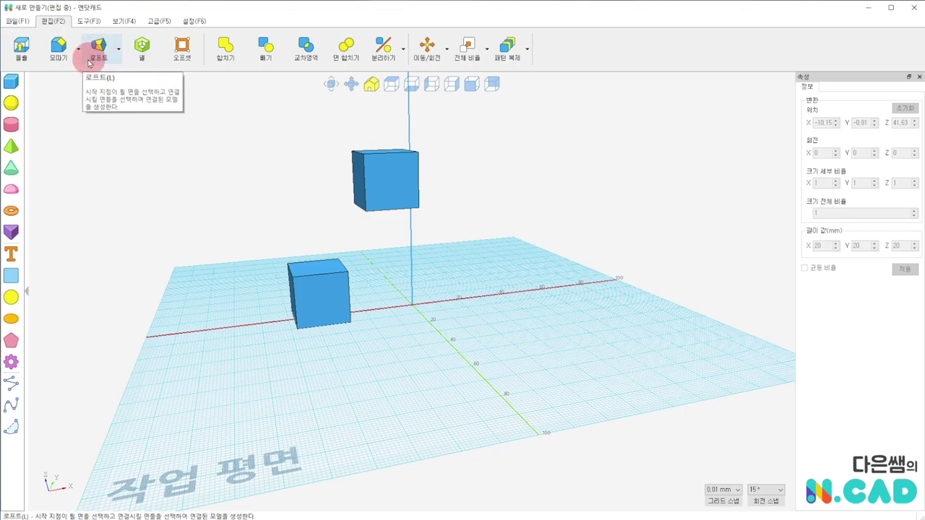
Loft the lower box's top face to the raised box's underside as a separate 생성 solid.
left_click(98, 49)
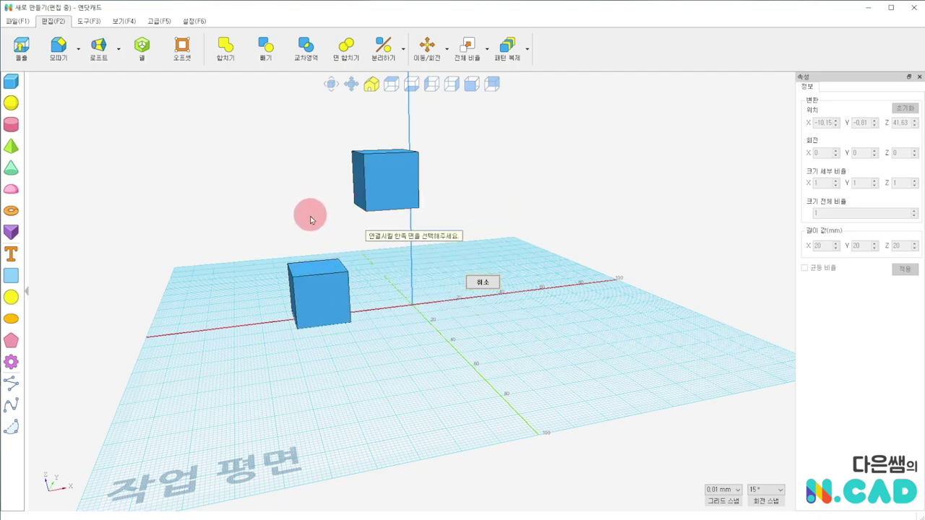
right_click_drag(310, 215, 321, 244)
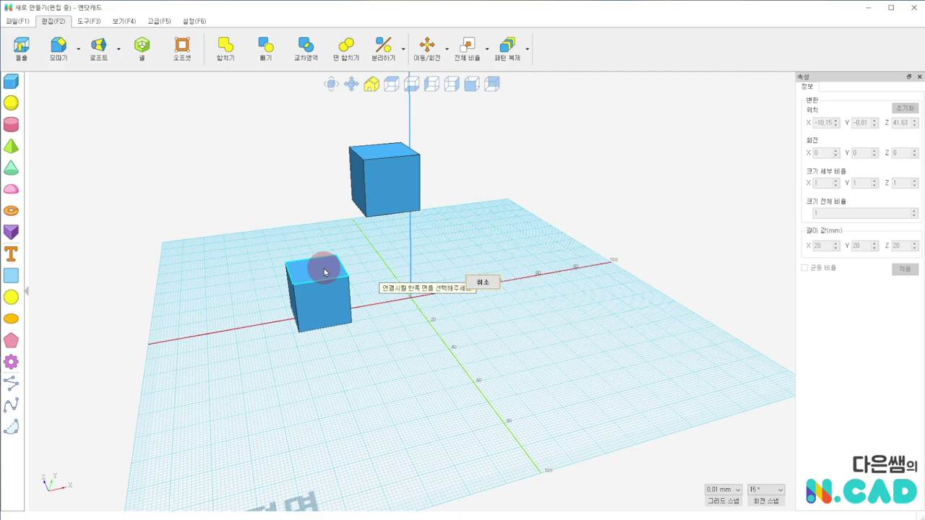
right_click_drag(422, 299, 389, 208)
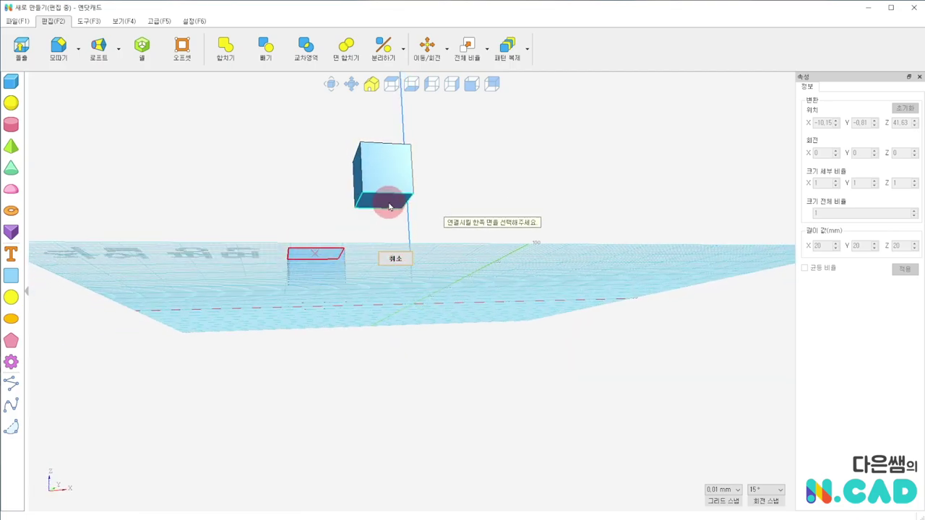
left_click(391, 203)
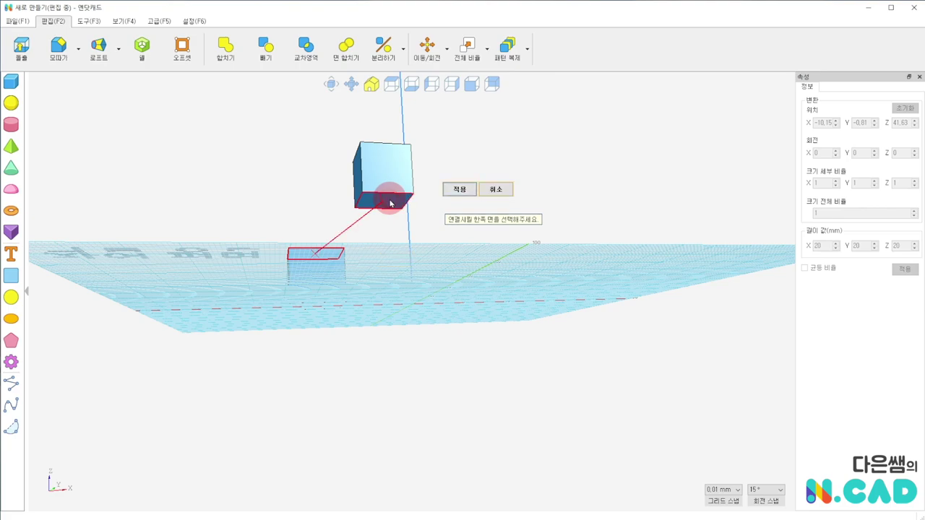
right_click_drag(453, 165, 404, 249)
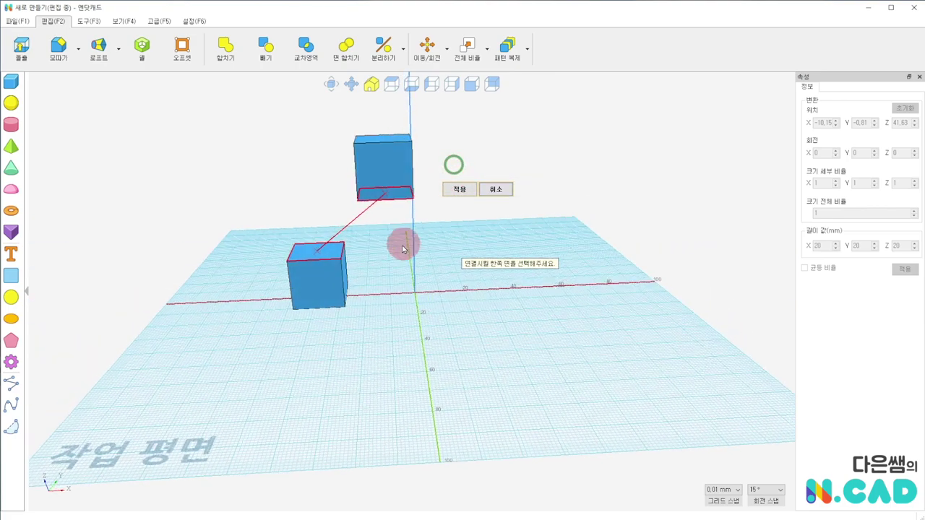
left_click(458, 189)
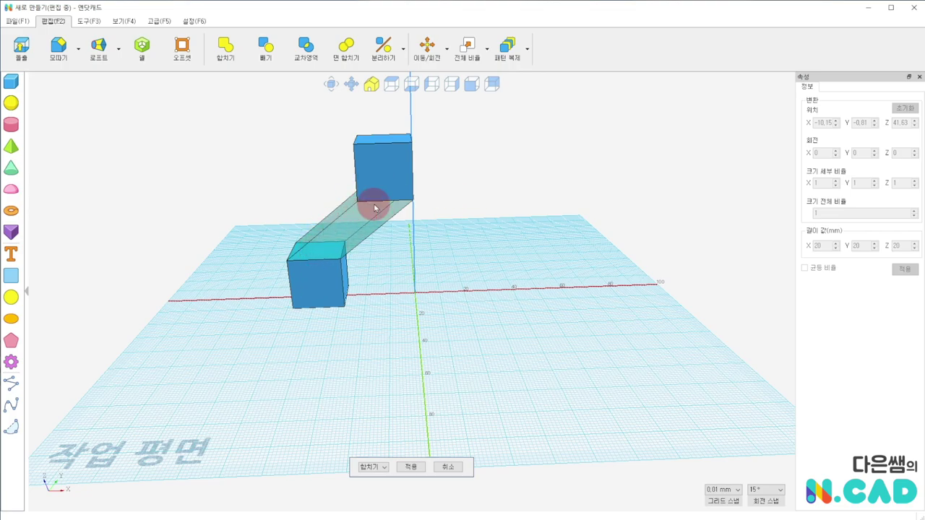
mouse_move(385, 224)
right_mouse_down()
mouse_move(448, 252)
mouse_move(337, 217)
right_mouse_up()
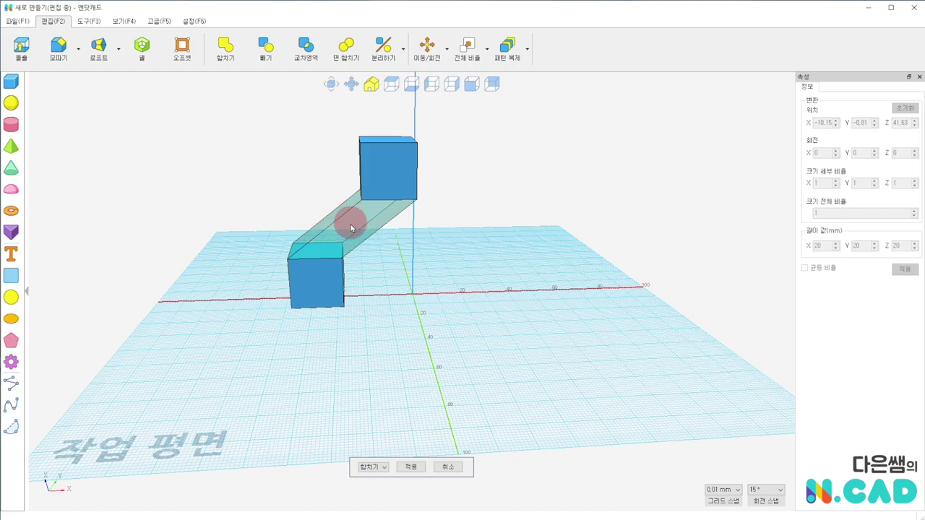
left_click(378, 468)
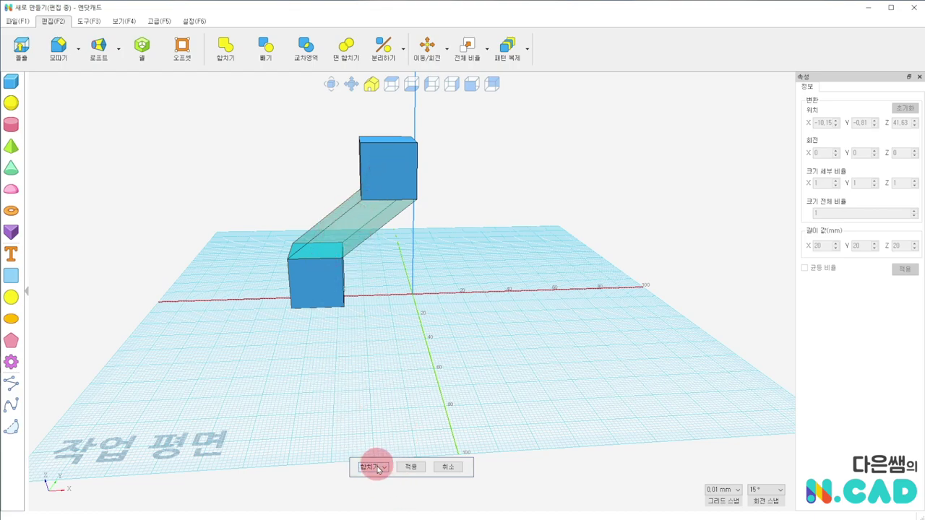
left_click(376, 481)
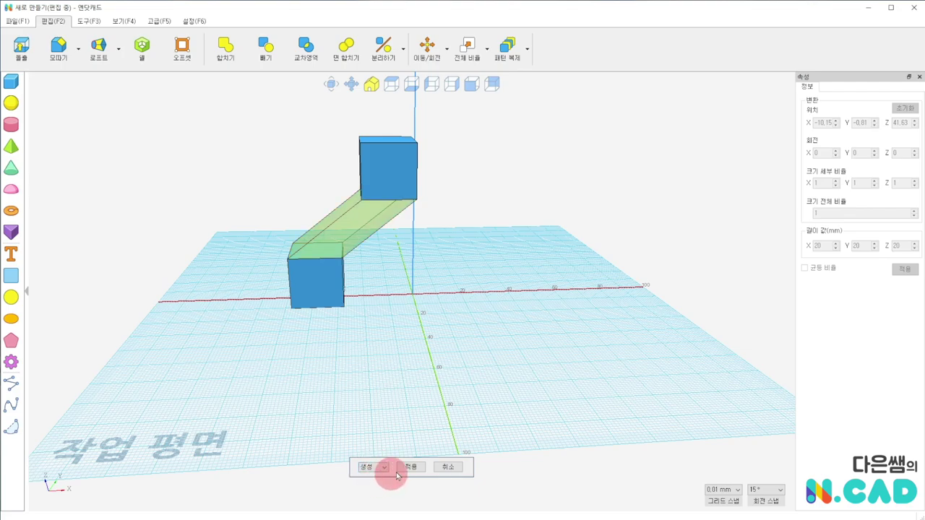
left_click(411, 467)
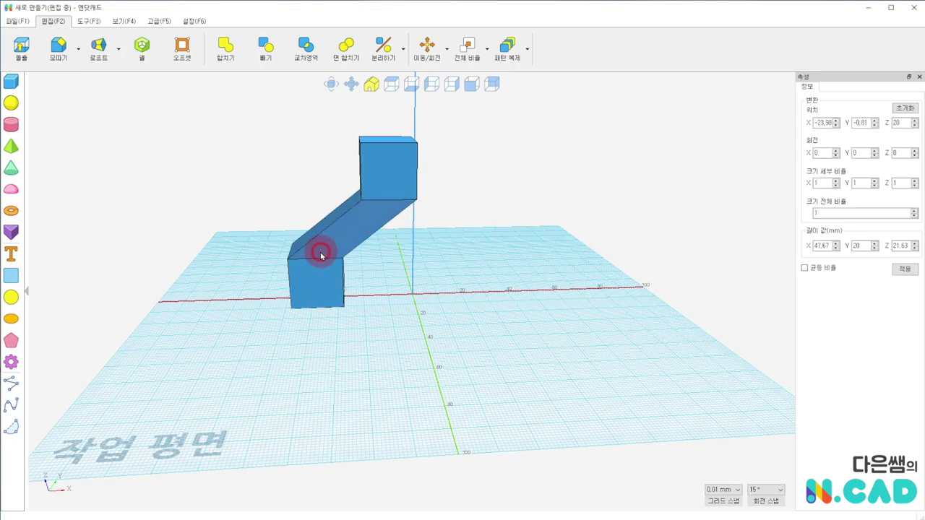
Move the lofted bar aside and spread the two boxes apart.
left_click_drag(262, 255, 250, 258)
left_click_drag(325, 289, 327, 332)
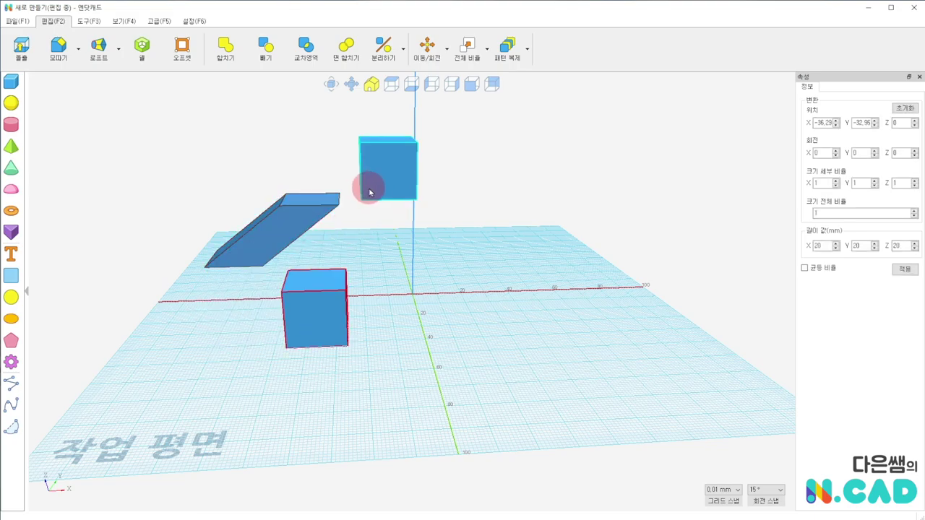
left_click_drag(368, 186, 412, 192)
left_click_drag(297, 324, 327, 300)
left_click(408, 317)
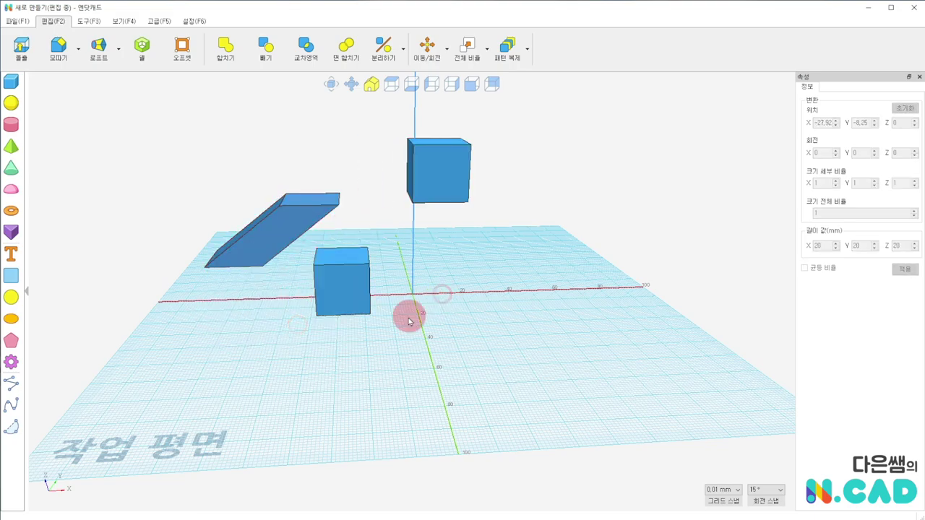
Loft the boxes' facing faces with 합치기 into one 55.67 × 22.12 × 61.63 mm solid, then shift it.
left_click(102, 52)
left_click(424, 200)
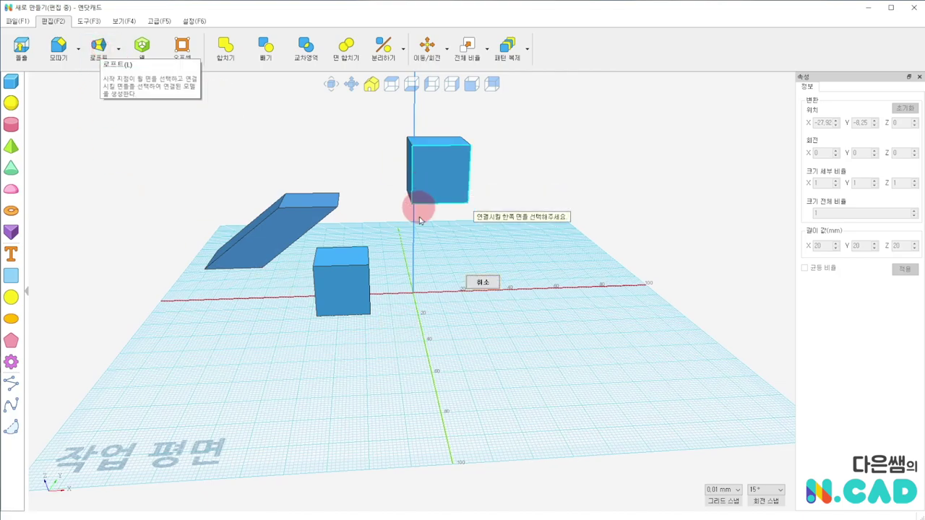
left_click(353, 256)
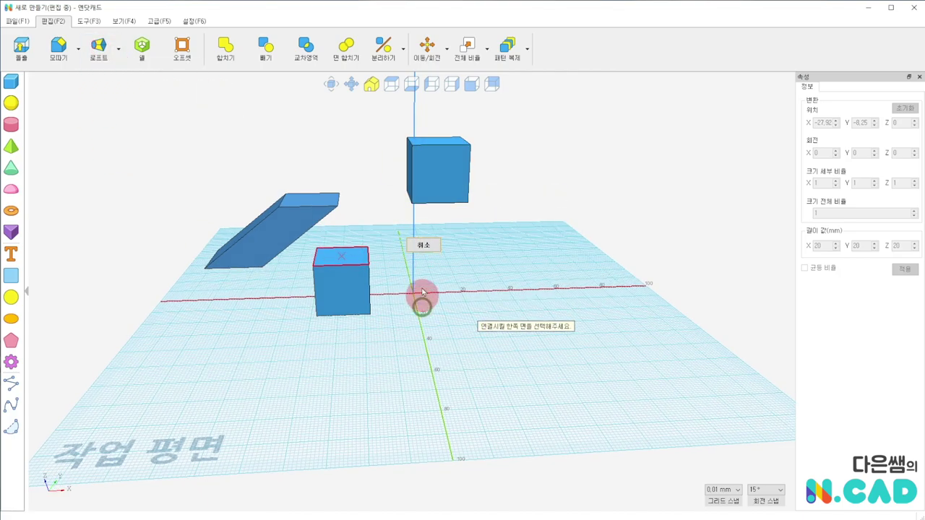
right_click_drag(424, 303, 414, 210)
left_click(414, 212)
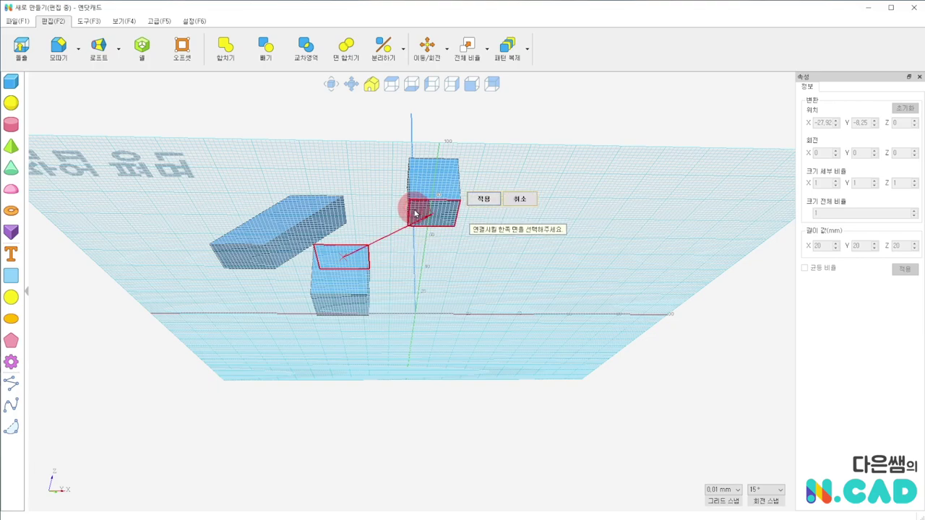
mouse_move(470, 138)
right_mouse_down()
mouse_move(474, 206)
mouse_move(465, 248)
right_mouse_up()
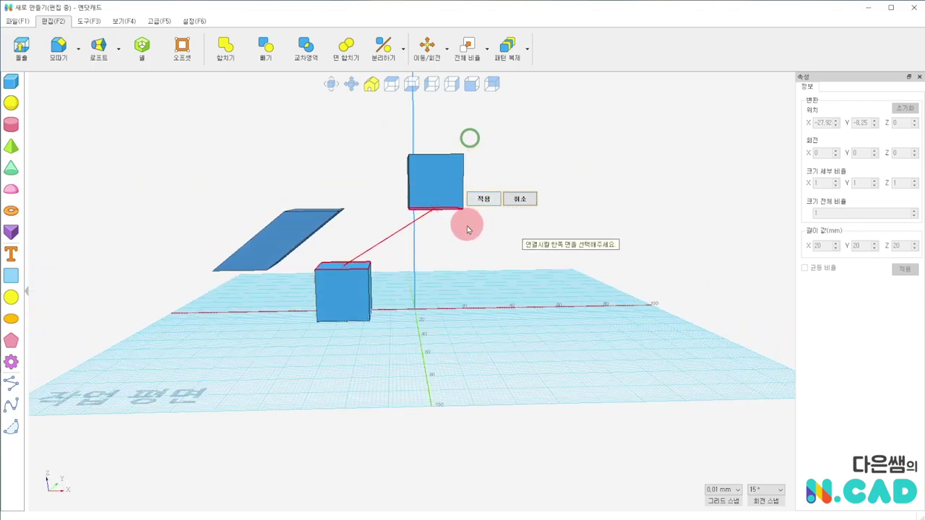
left_click(482, 199)
left_click(370, 479)
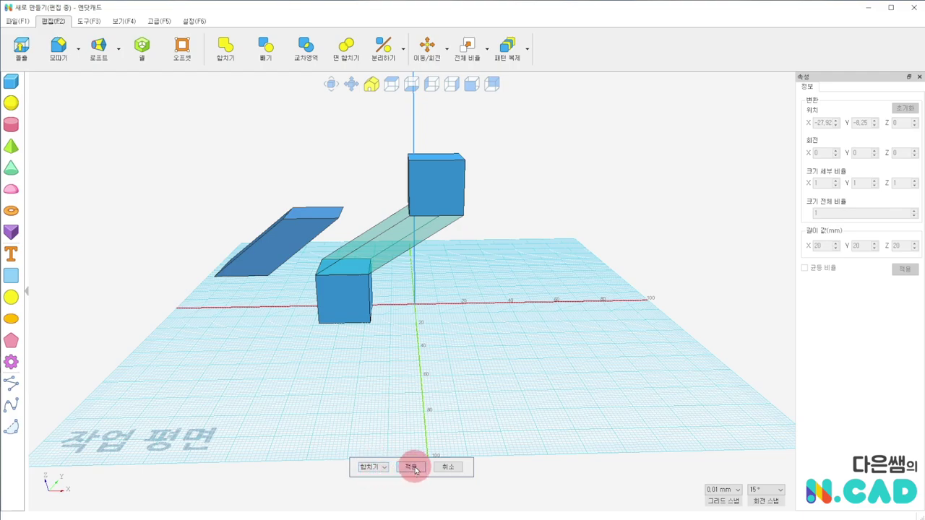
left_click(411, 467)
left_click(334, 300)
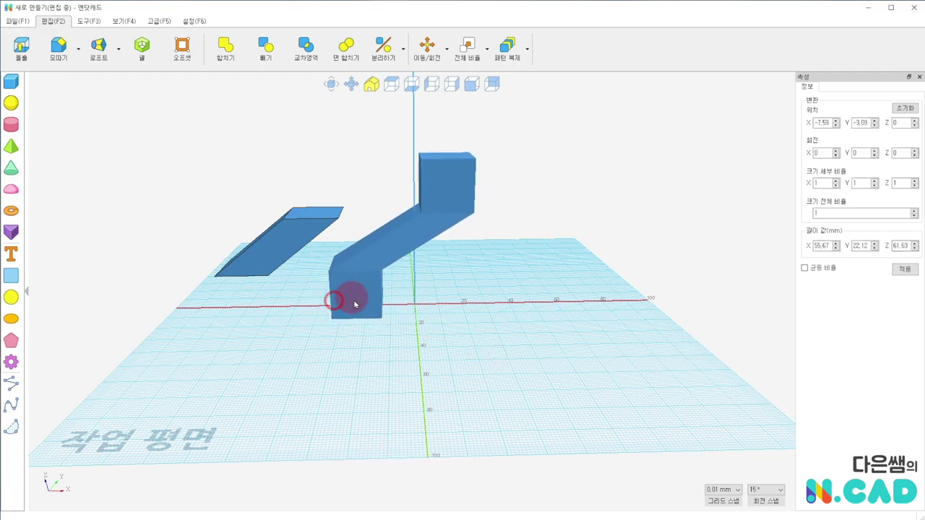
left_click_drag(354, 304, 383, 291)
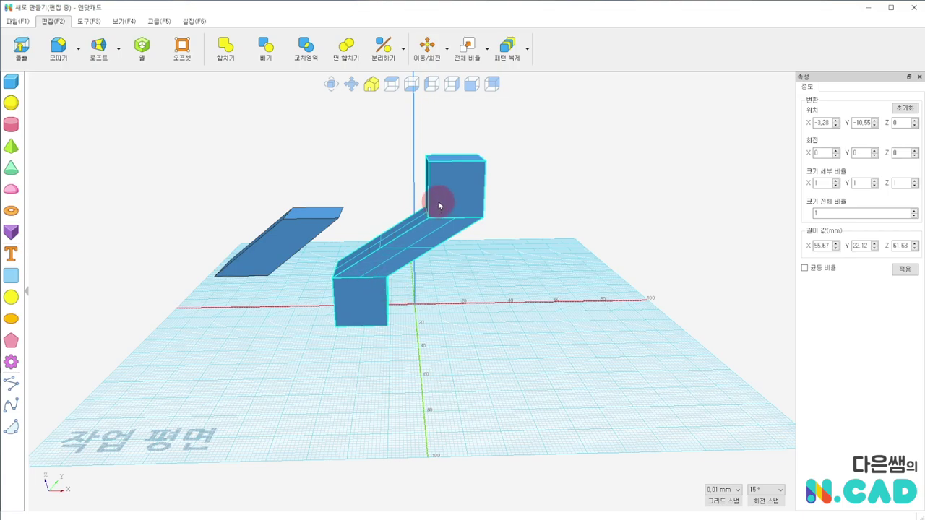
left_click(533, 303)
left_click(34, 60)
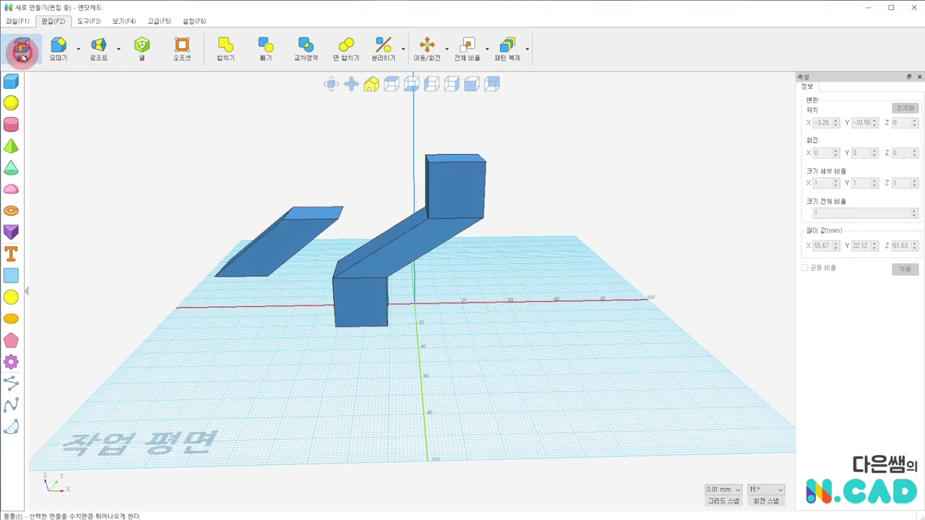
left_click(467, 201)
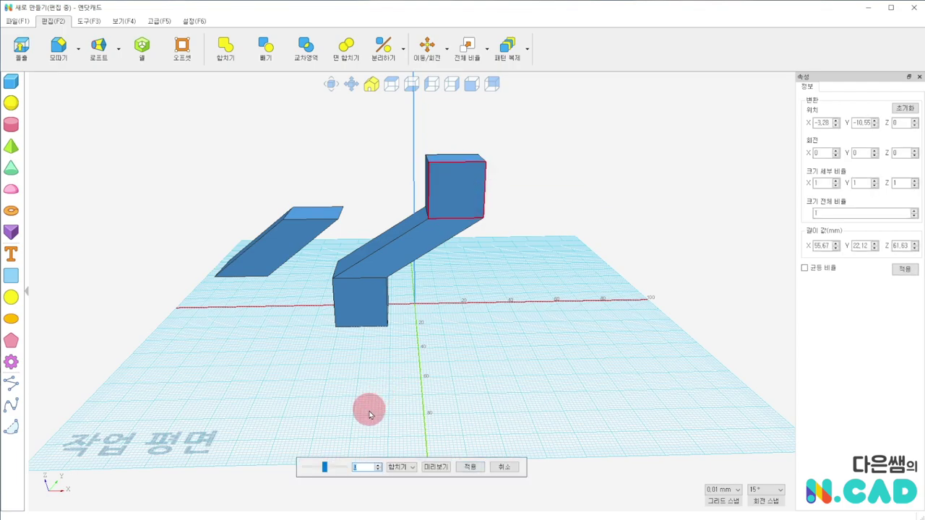
key("Return")
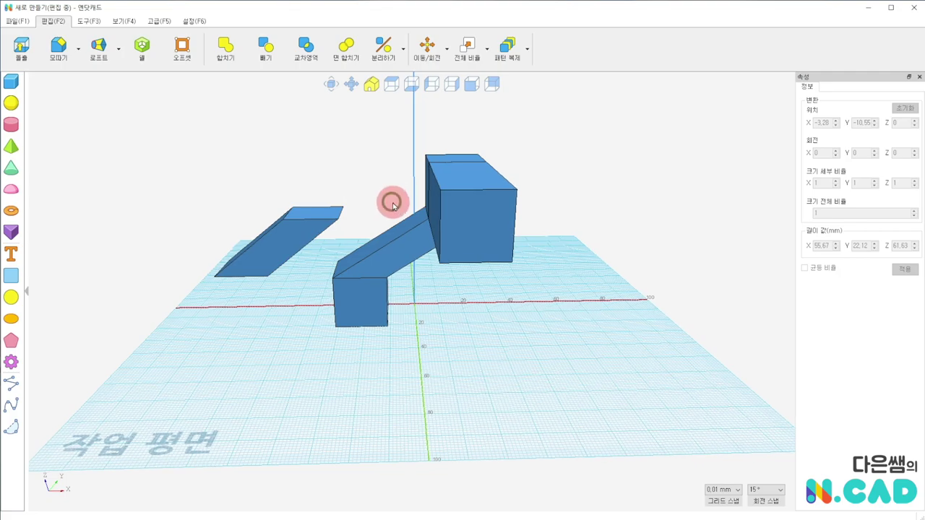
right_click_drag(391, 202, 448, 209)
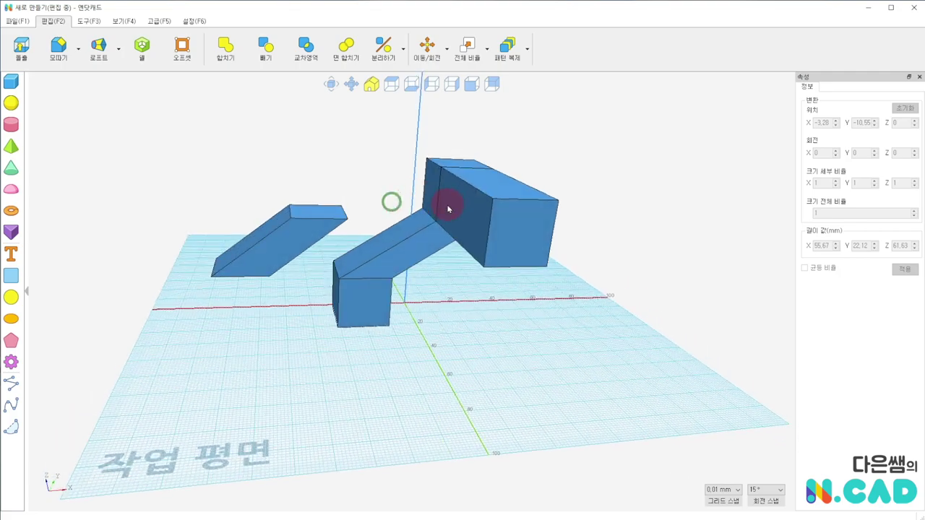
Draw a 20×20 mm square on the work plane.
left_click(13, 278)
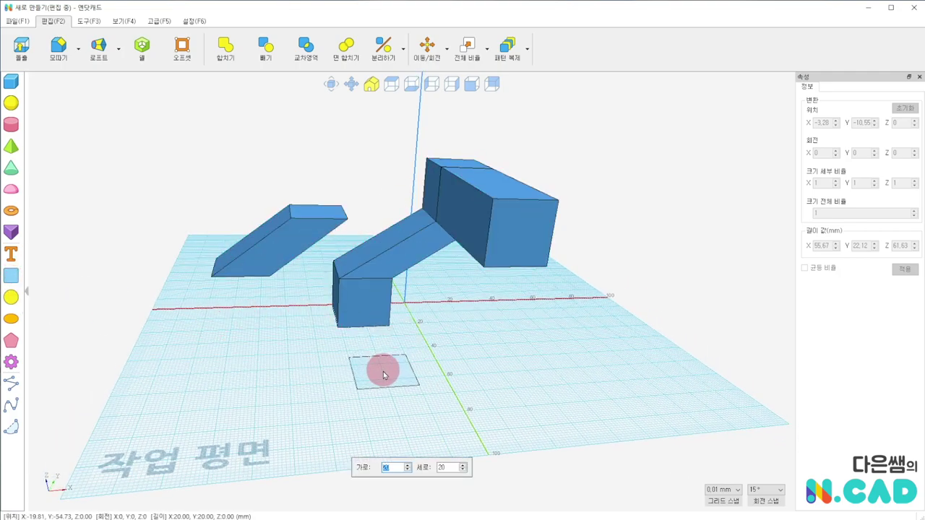
left_click(384, 375)
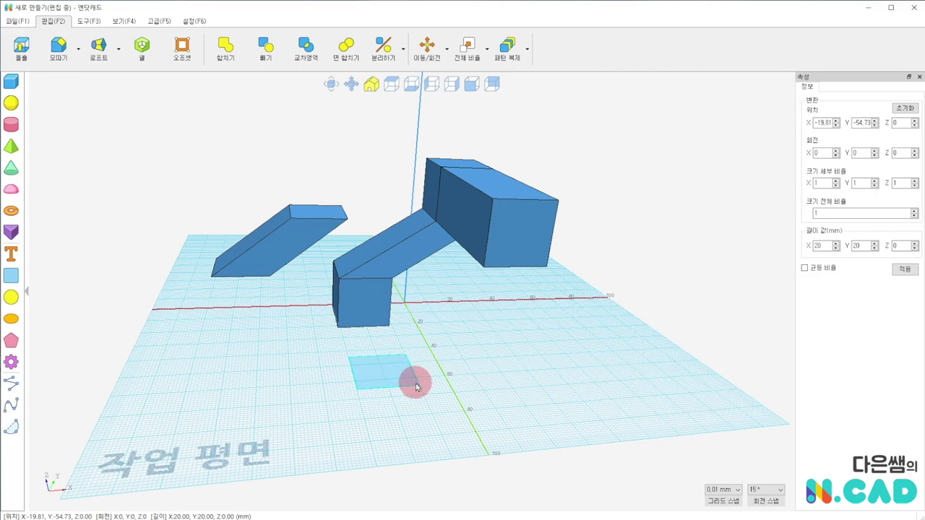
right_click_drag(508, 355, 471, 261)
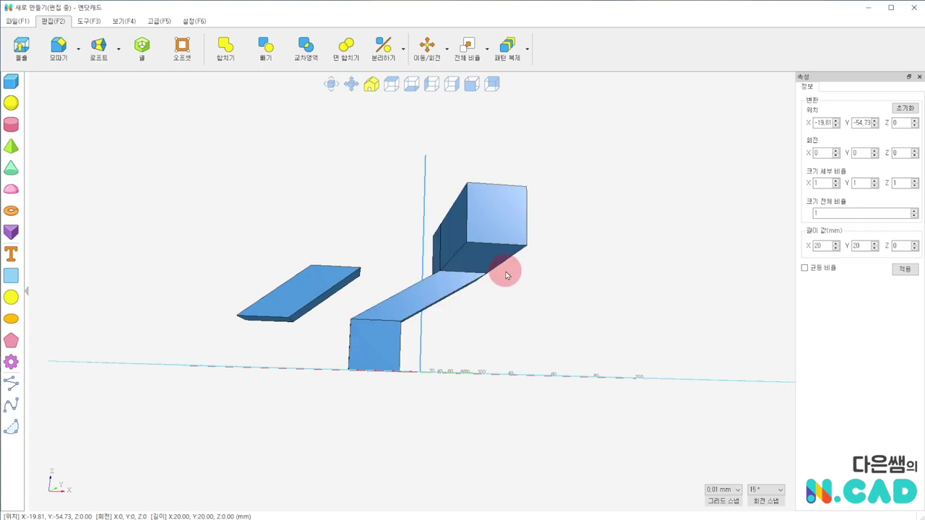
mouse_move(471, 260)
right_mouse_down()
mouse_move(547, 330)
mouse_move(559, 362)
right_mouse_up()
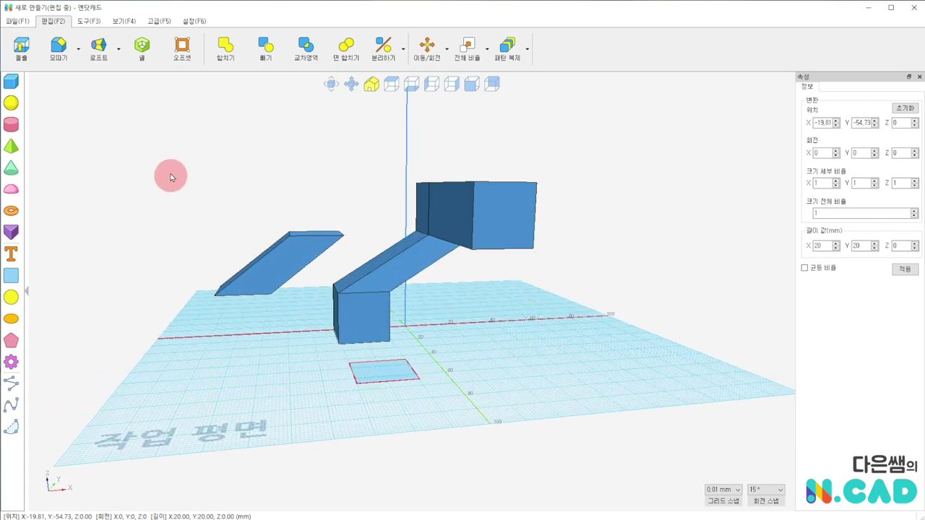
Loft the square up to the raised box's bottom face, merged with 합치기.
left_click(98, 64)
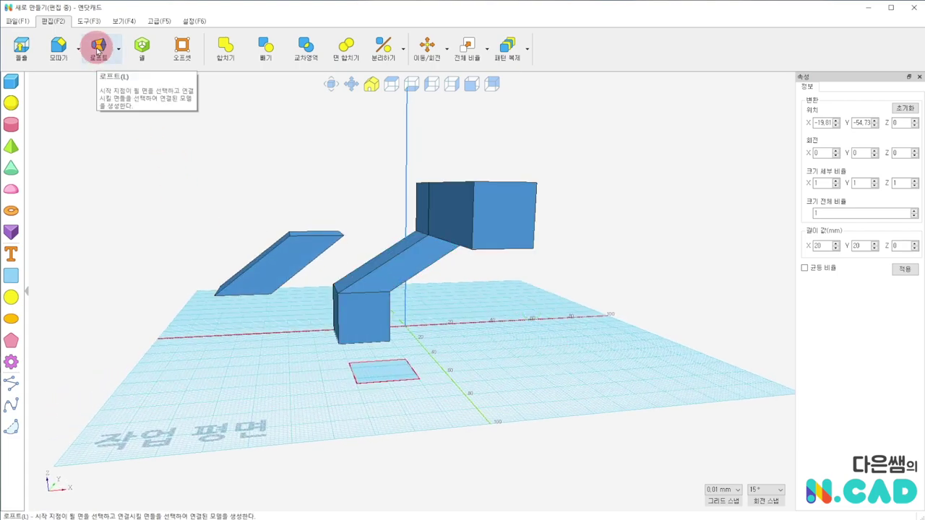
left_click(388, 374)
mouse_move(544, 319)
right_mouse_down()
mouse_move(515, 262)
mouse_move(464, 237)
right_mouse_up()
left_click(462, 234)
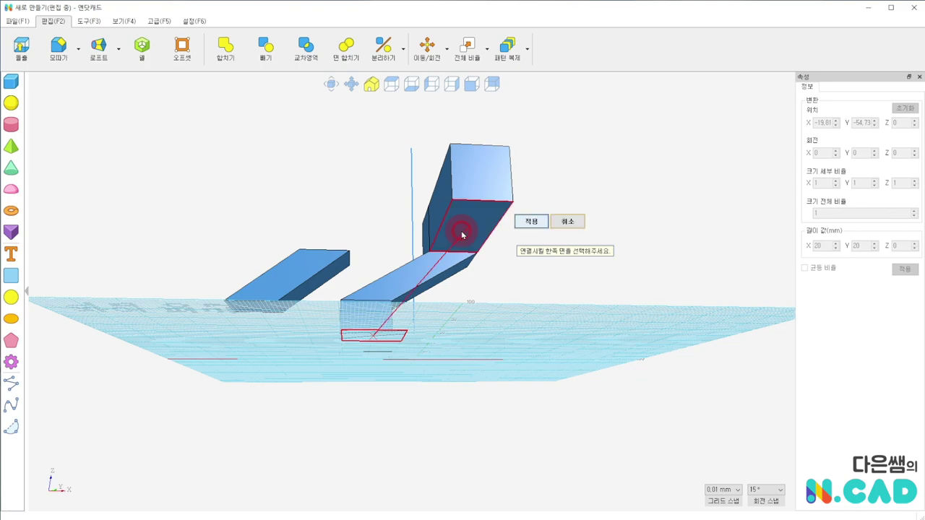
left_click(534, 220)
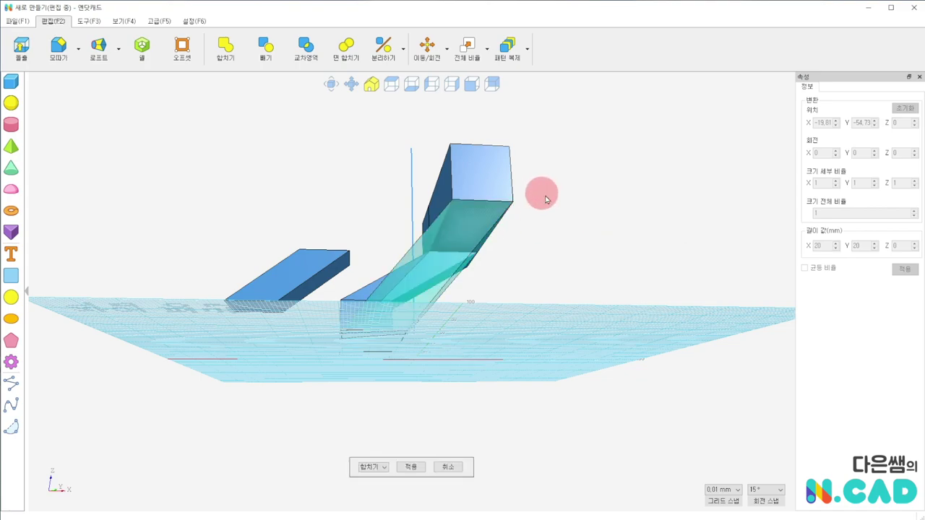
right_click_drag(546, 199, 615, 265)
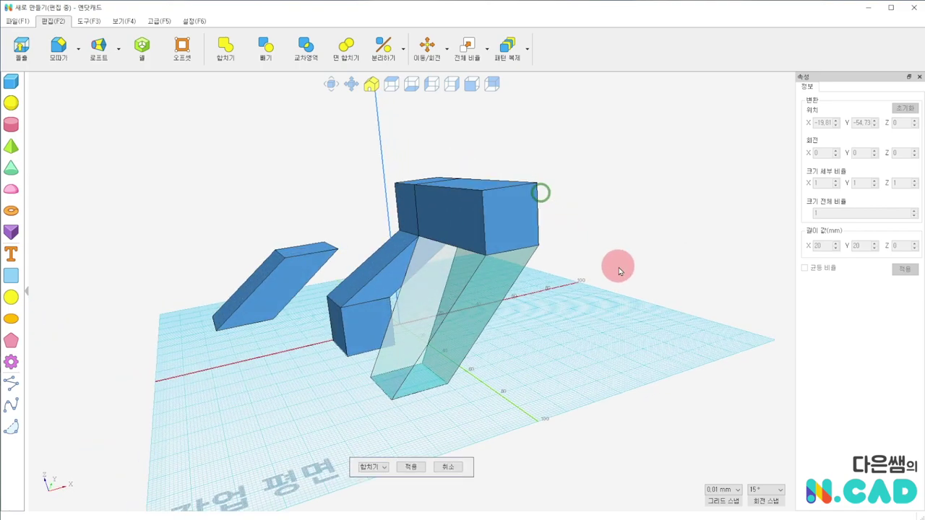
left_click(412, 467)
Move the merged 55.67 × 70 × 61.63 mm solid to X −17.5, Y 4.23.
mouse_move(327, 404)
right_mouse_down()
mouse_move(504, 394)
mouse_move(282, 438)
mouse_move(227, 386)
mouse_move(296, 264)
mouse_move(454, 161)
mouse_move(646, 214)
mouse_move(540, 344)
mouse_move(456, 403)
right_mouse_up()
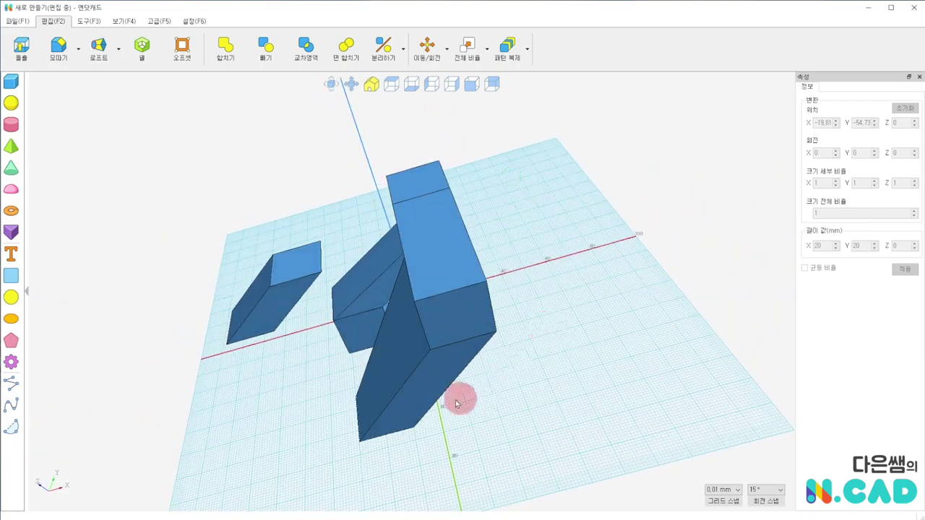
mouse_move(299, 388)
right_mouse_down()
mouse_move(429, 256)
mouse_move(354, 221)
mouse_move(489, 262)
mouse_move(465, 309)
mouse_move(469, 351)
mouse_move(506, 355)
right_mouse_up()
left_click(411, 340)
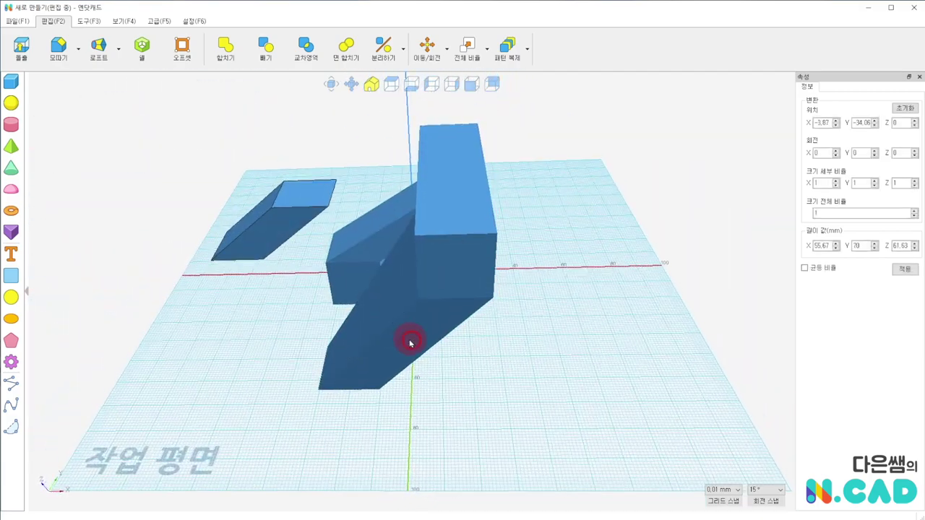
left_click_drag(374, 276, 302, 324)
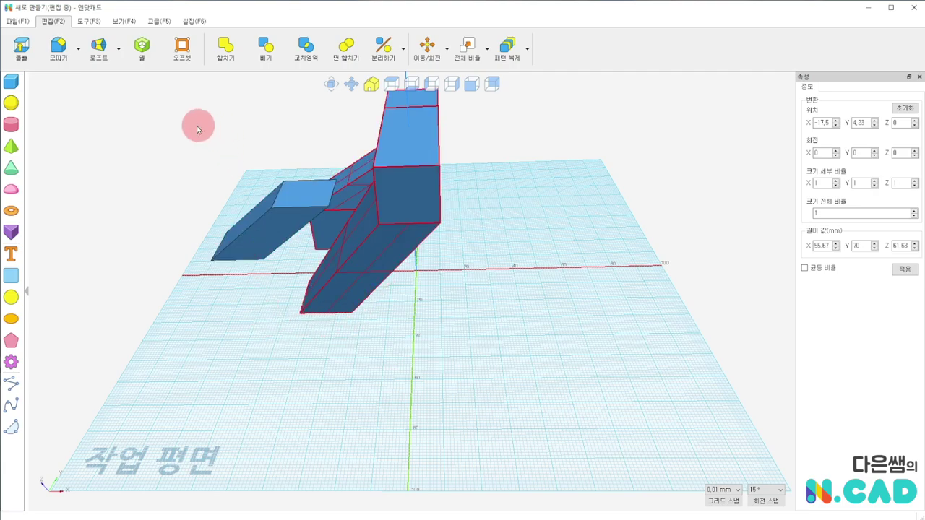
Add a 20 mm cube and a cylinder, raising the cylinder to Z 52.05.
left_click(16, 82)
left_click(500, 290)
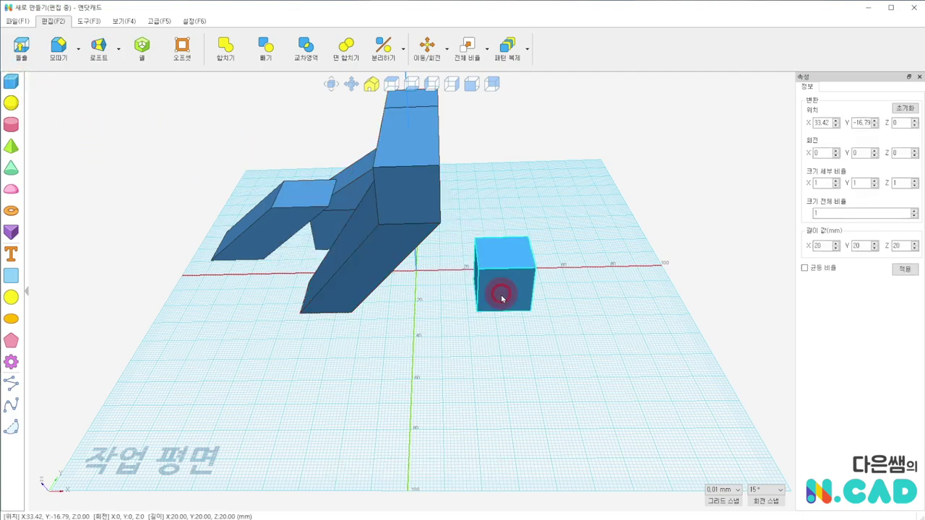
left_click(12, 127)
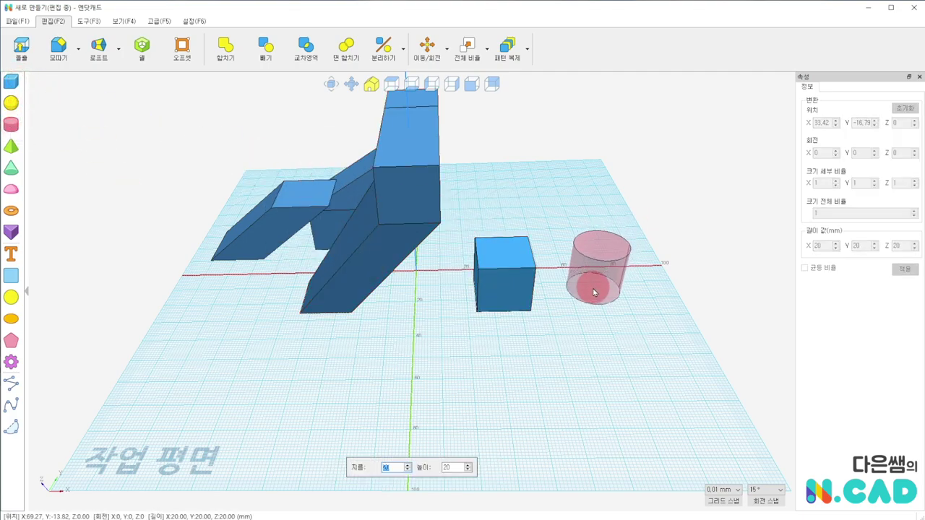
left_click(589, 304)
left_click(425, 44)
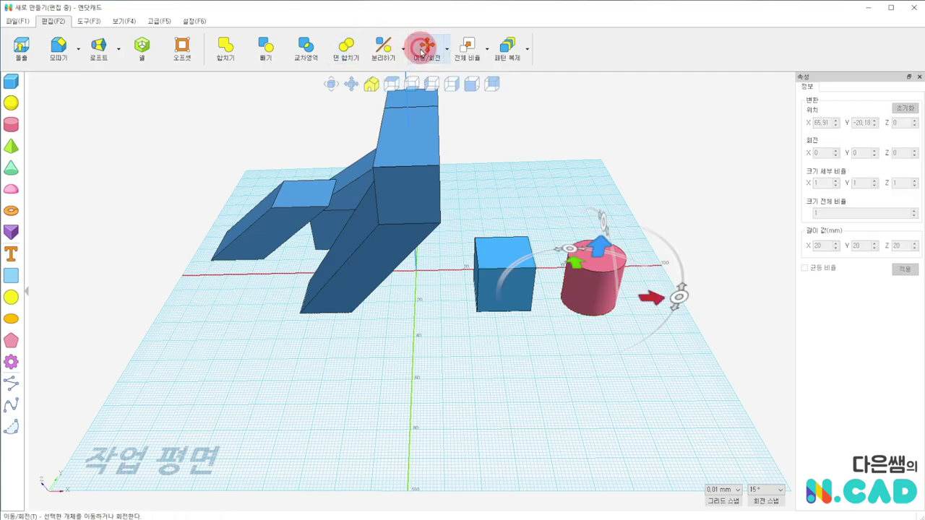
left_click_drag(610, 252, 618, 101)
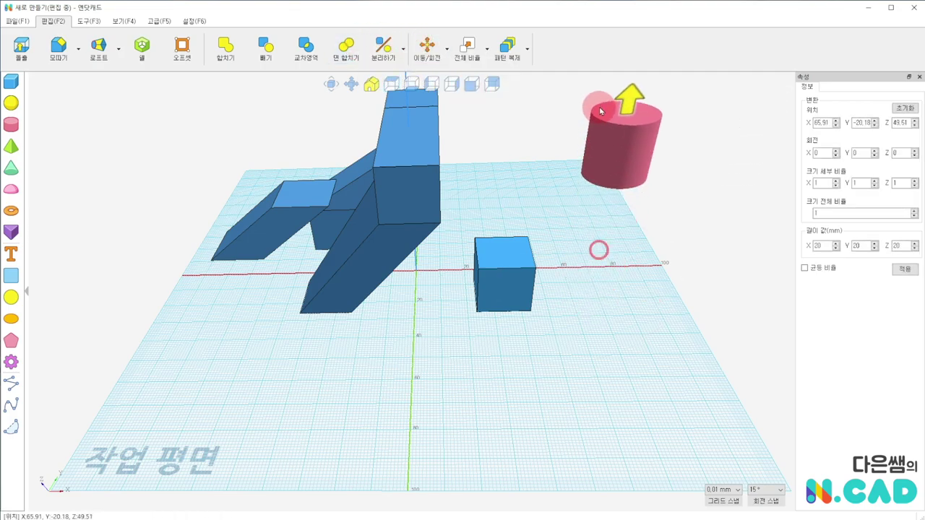
left_click(645, 299)
mouse_move(635, 304)
right_mouse_down()
mouse_move(633, 245)
mouse_move(607, 250)
mouse_move(623, 256)
right_mouse_up()
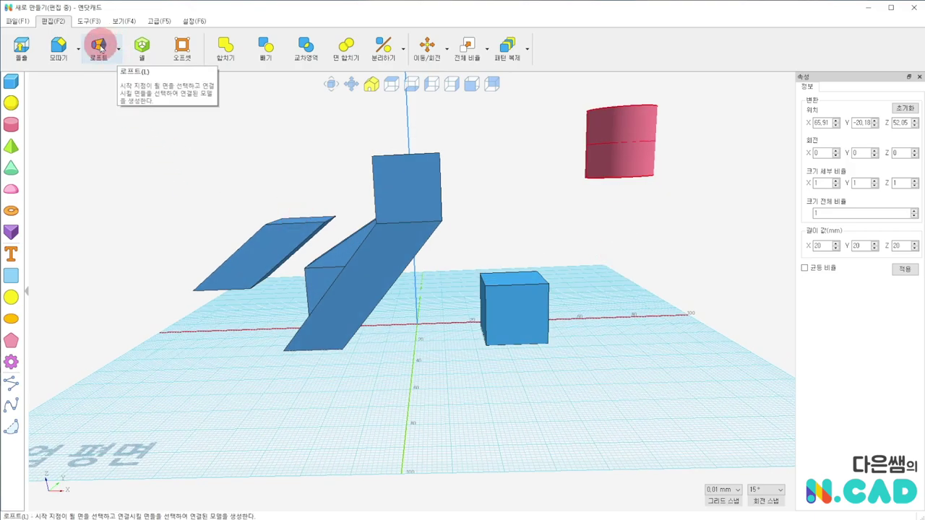
Loft the cube's top face to the cylinder's underside, merged into one solid.
left_click(96, 43)
mouse_move(520, 258)
right_mouse_down()
mouse_move(513, 260)
mouse_move(540, 274)
right_mouse_up()
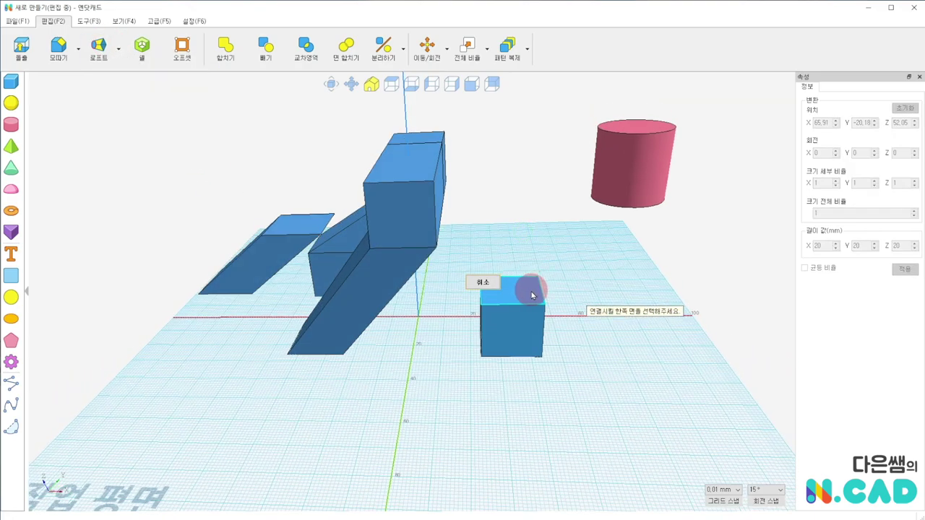
left_click(530, 292)
right_click_drag(629, 323, 599, 241)
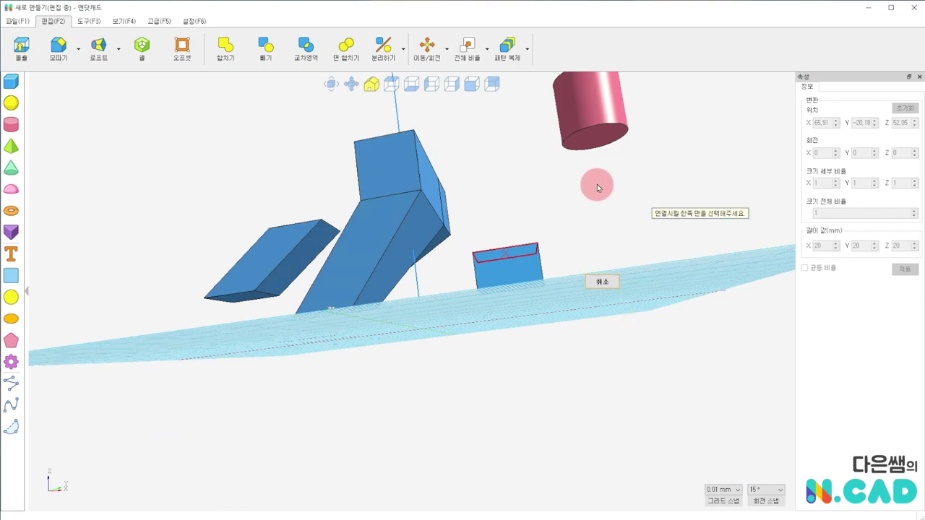
left_click(598, 143)
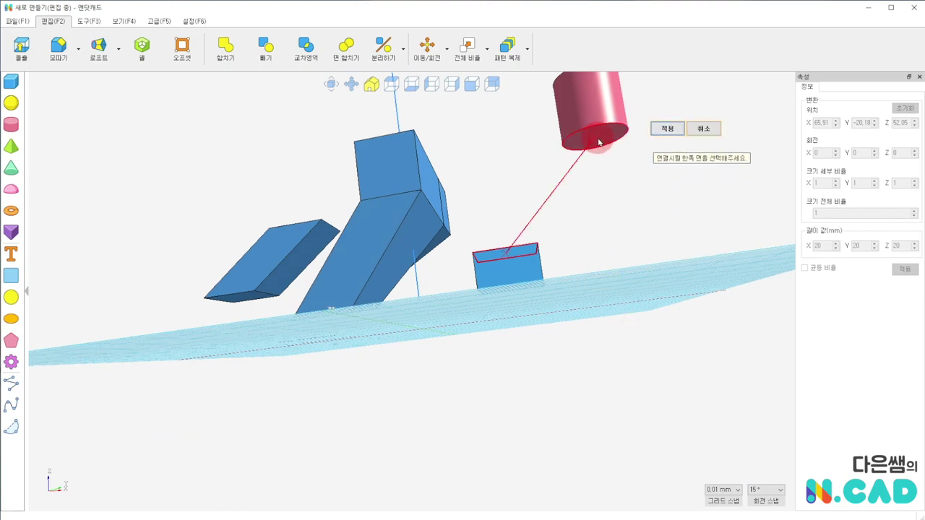
left_click(666, 129)
right_click_drag(666, 135, 578, 262)
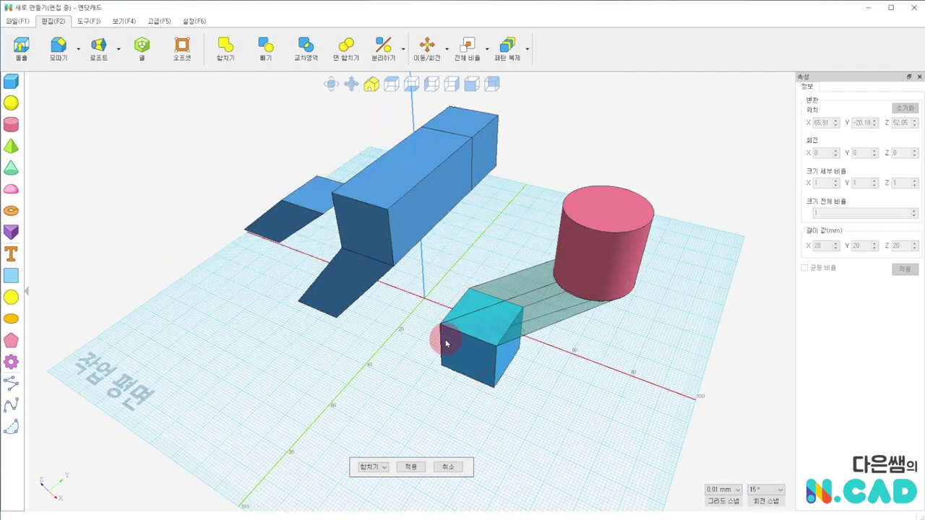
left_click(411, 467)
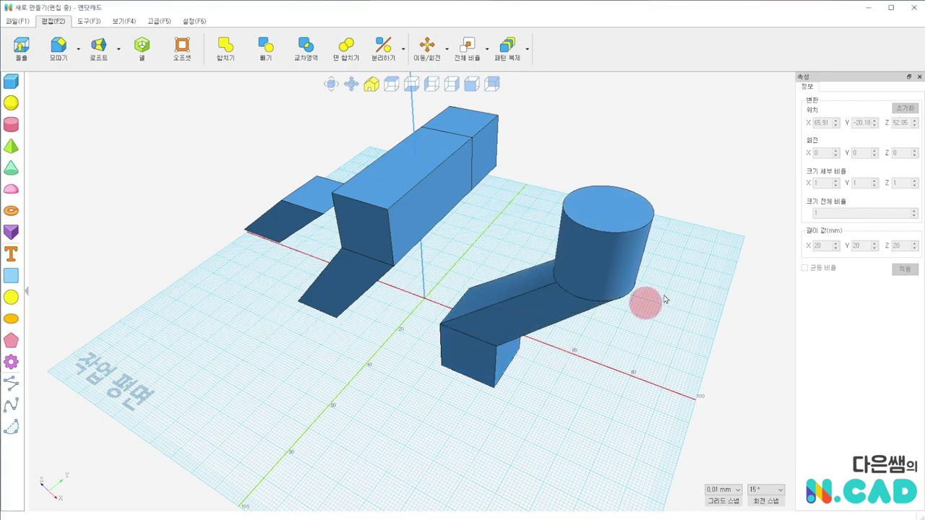
Move the cube-and-cylinder solid onto the grid at X 43.91, Y 17.47 and reset the view.
mouse_move(554, 330)
right_mouse_down()
mouse_move(512, 368)
mouse_move(469, 344)
mouse_move(603, 328)
mouse_move(464, 370)
right_mouse_up()
mouse_move(464, 370)
left_mouse_down()
mouse_move(467, 331)
mouse_move(459, 351)
mouse_move(496, 289)
left_mouse_up()
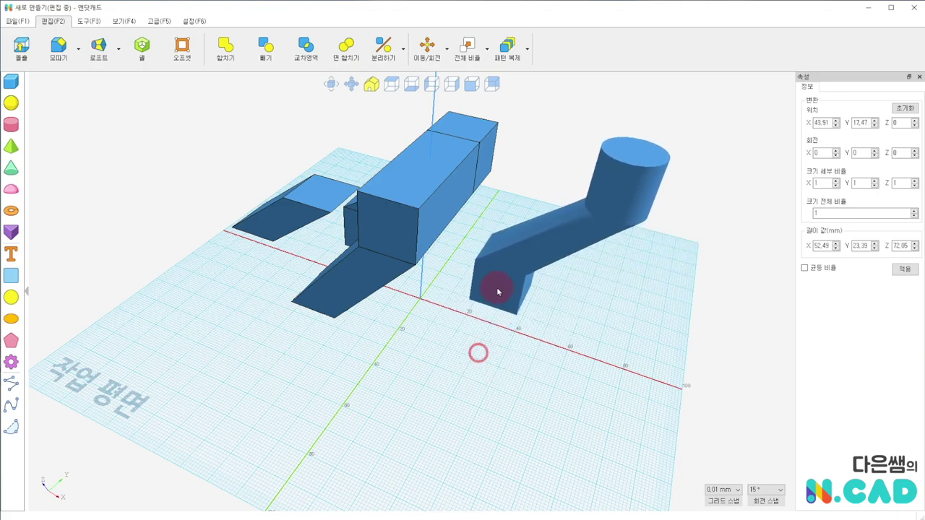
mouse_move(282, 388)
right_mouse_down()
mouse_move(351, 419)
mouse_move(293, 423)
right_mouse_up()
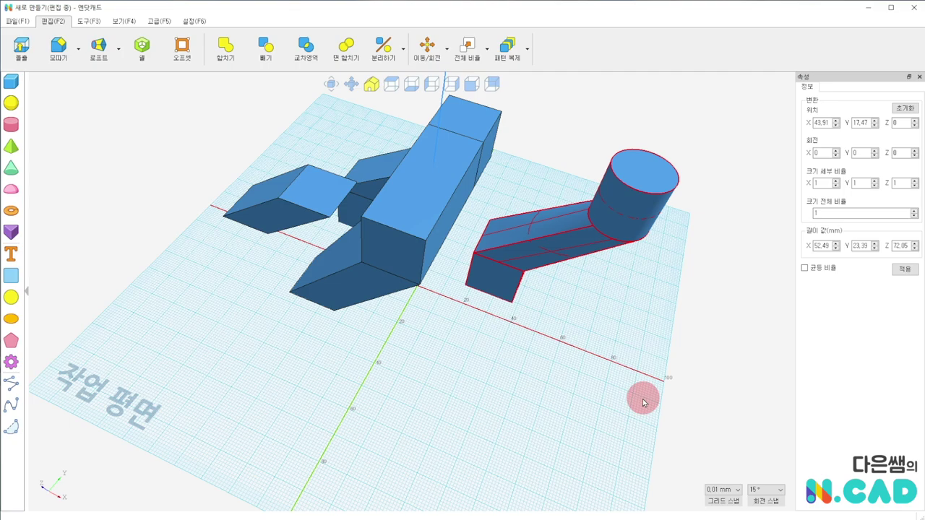
left_click(371, 85)
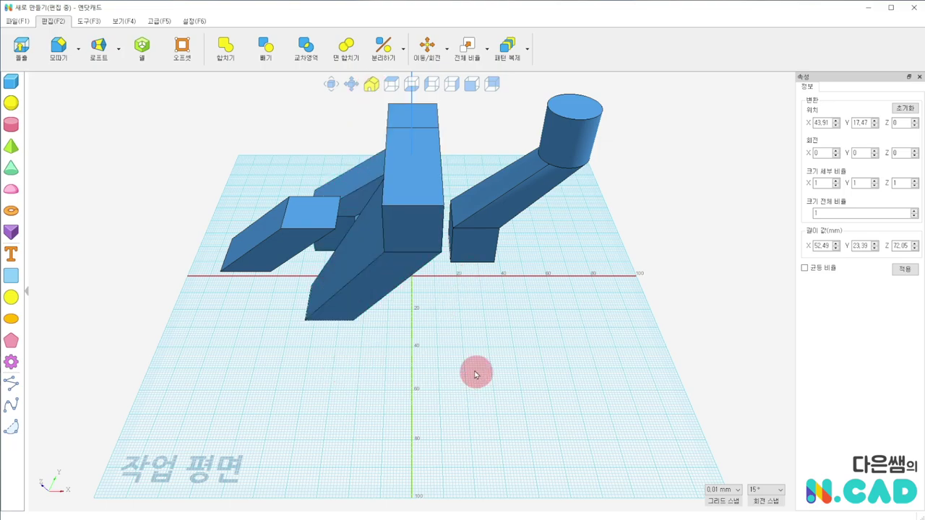
Place a 40 × 20 mm ellipse, a 20 mm circle and a 20×20 square on the work plane.
left_click(11, 319)
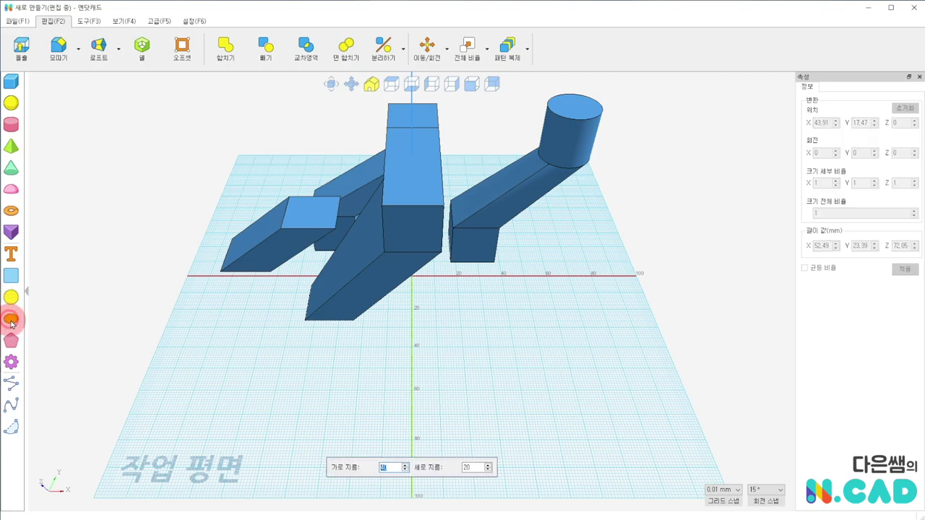
left_click(317, 398)
left_click(11, 297)
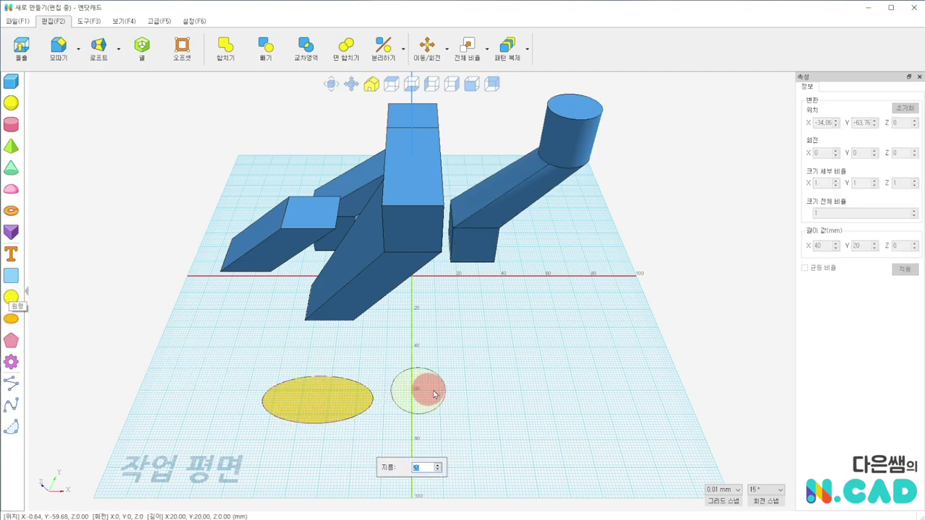
left_click(440, 389)
left_click(11, 275)
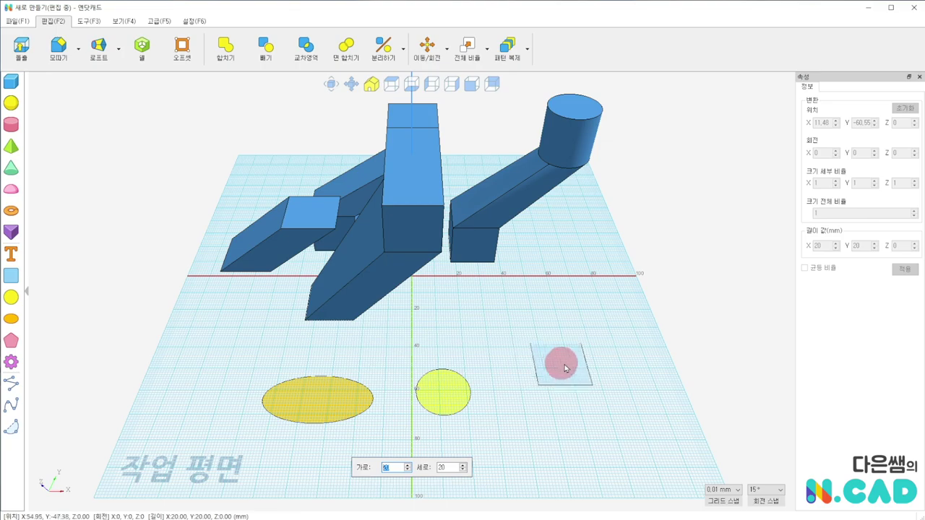
left_click(572, 378)
Select the small circle and bring up its 이동/회전 gizmo.
left_click(347, 385)
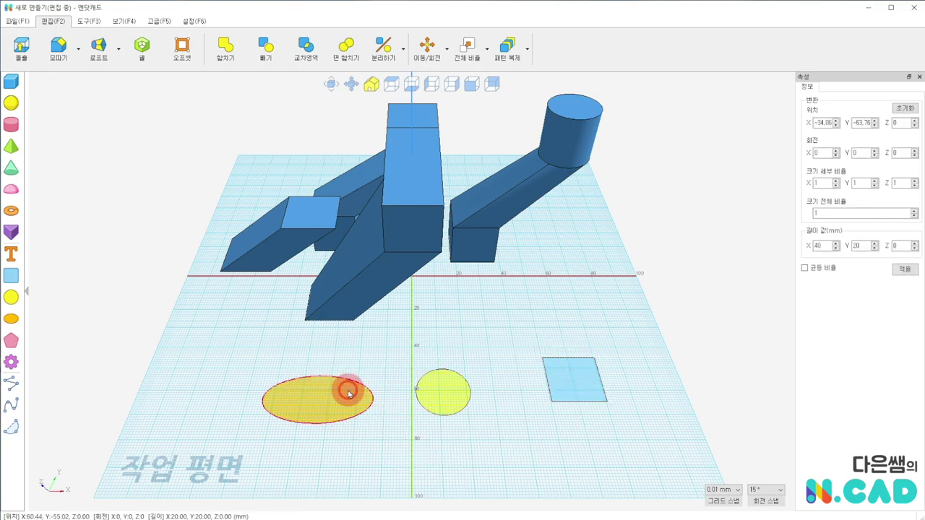
left_click(472, 392)
right_click_drag(472, 392, 506, 487)
left_click(463, 386)
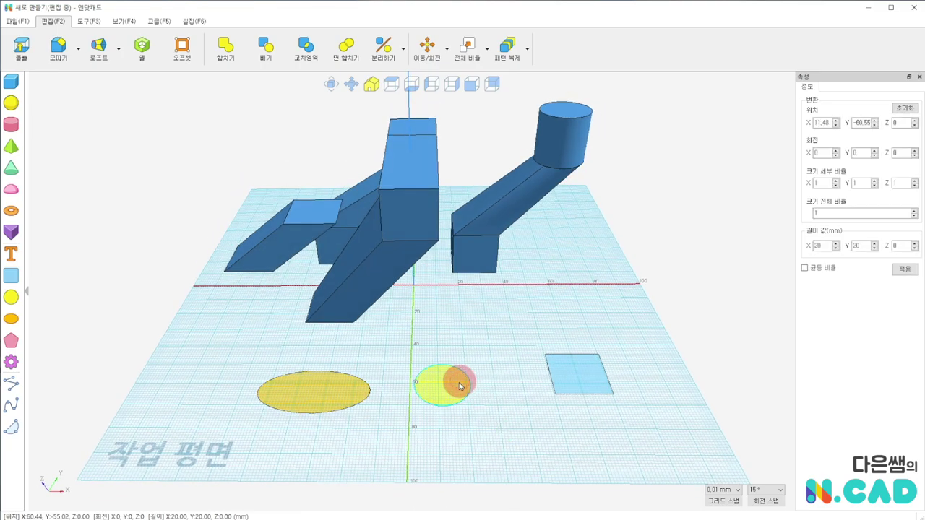
left_click(426, 44)
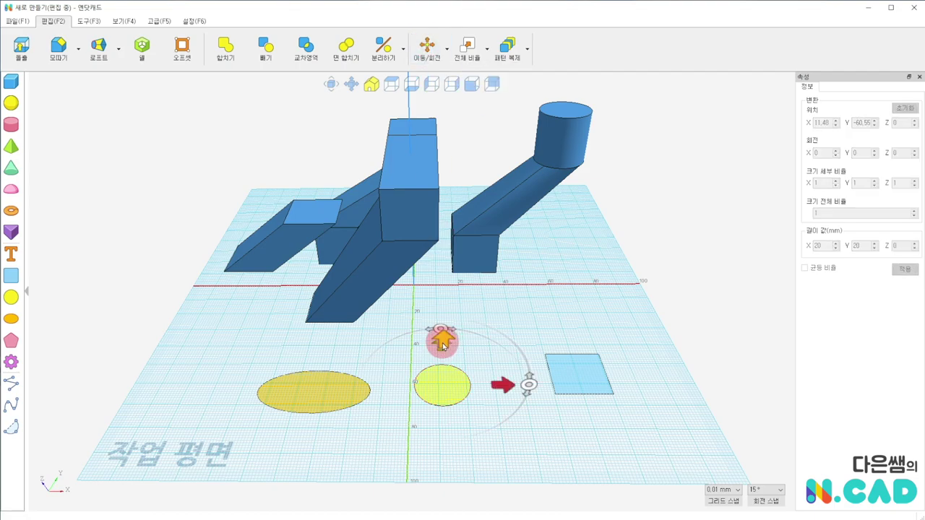
Raise the circle to about Z 36 and shift it toward the centre.
left_click_drag(441, 334, 440, 281)
left_click_drag(561, 289, 470, 294)
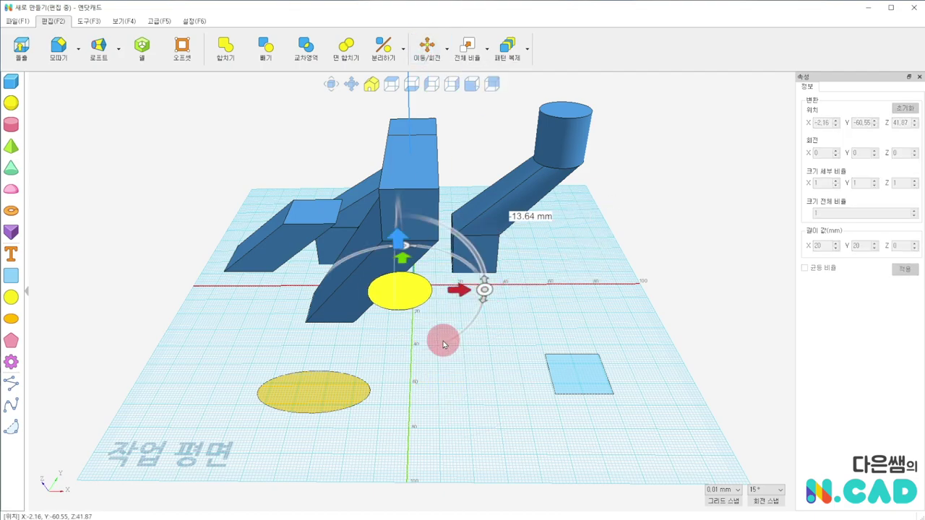
right_click_drag(320, 378, 384, 367)
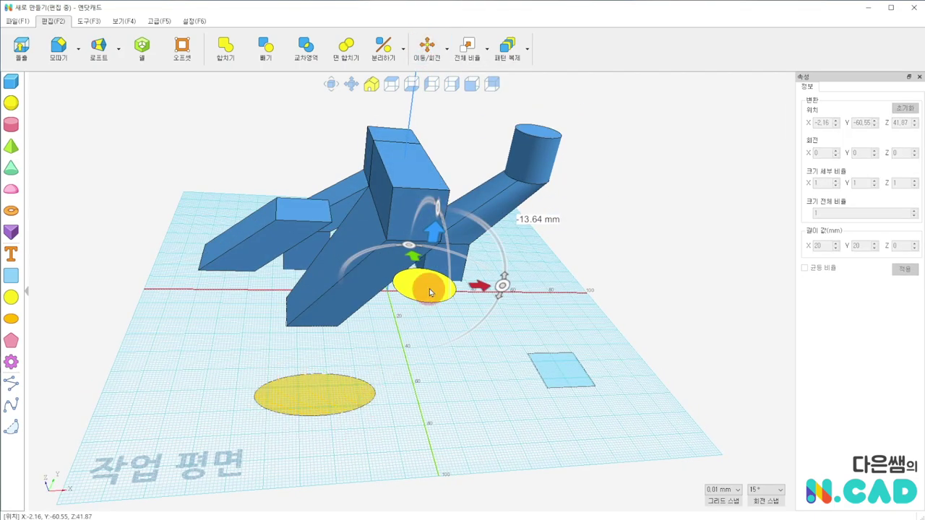
left_click_drag(434, 229, 433, 243)
left_click(554, 373)
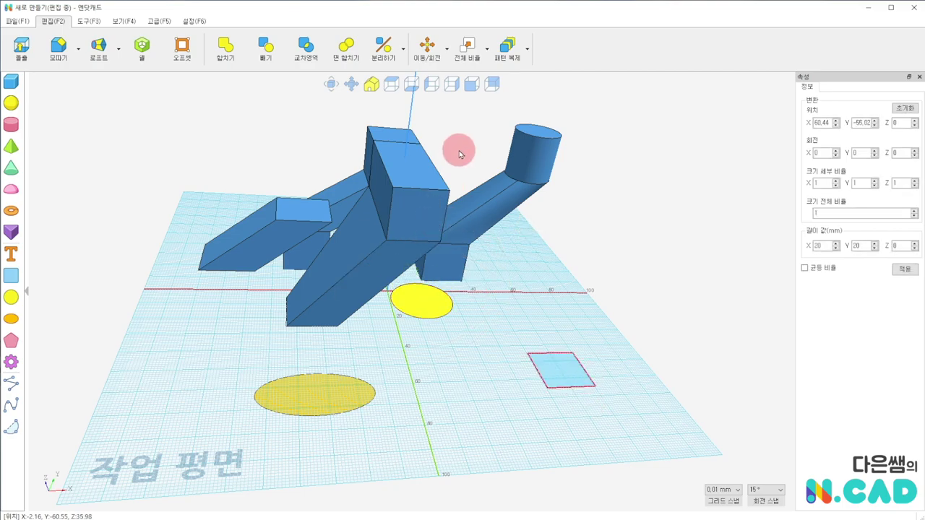
Lift the square to Z 72.78 and move it to X 27.63.
left_click(427, 45)
left_click_drag(578, 323, 578, 128)
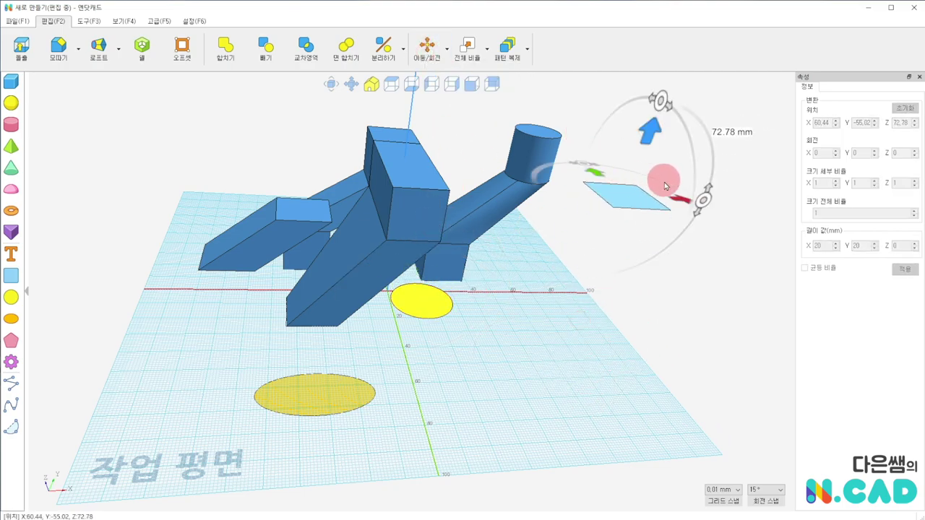
left_click_drag(664, 186, 613, 202)
left_click(570, 369)
mouse_move(526, 378)
right_mouse_down()
mouse_move(626, 381)
mouse_move(496, 326)
mouse_move(375, 398)
right_mouse_up()
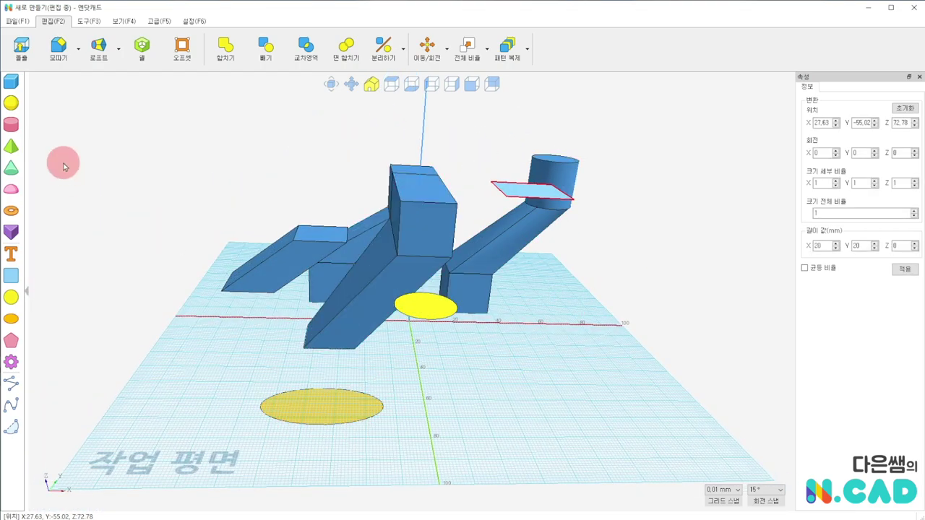
left_click(139, 258)
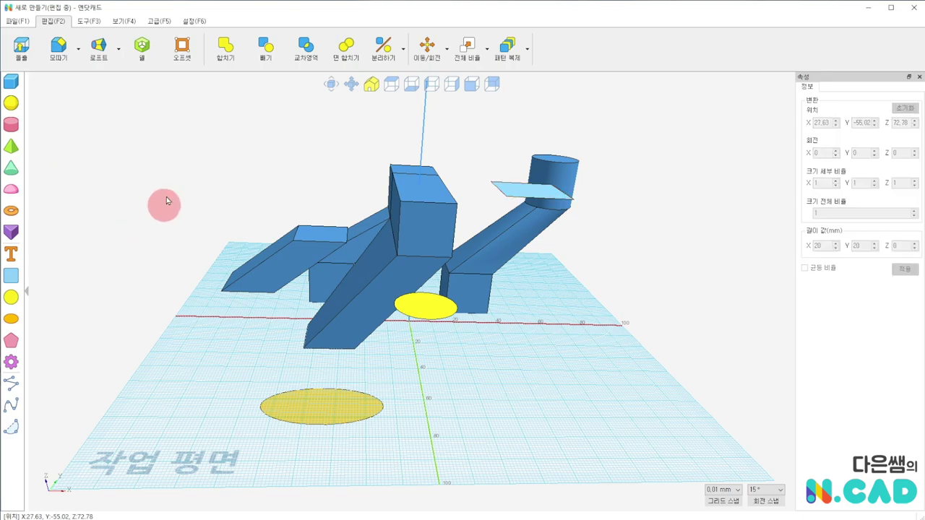
Loft the ellipse through the raised circle to the square and commit it as a solid.
left_click(97, 51)
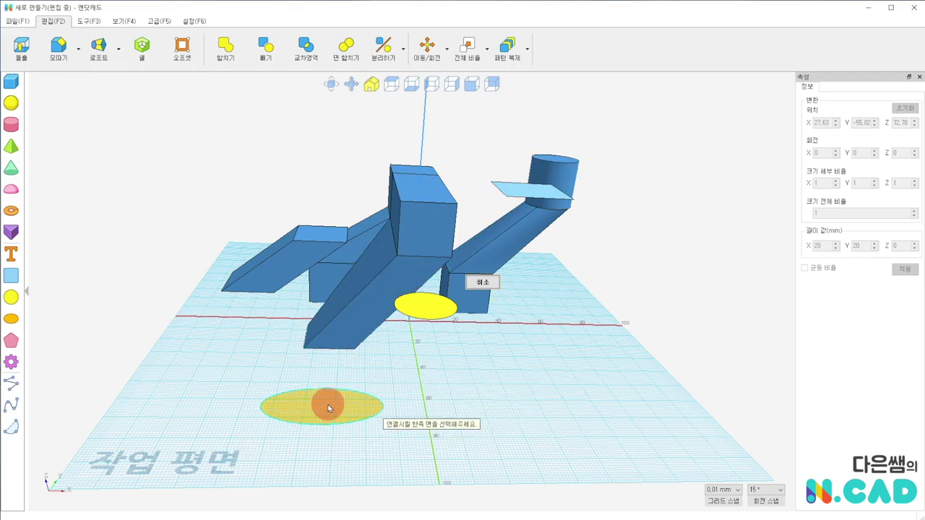
left_click(329, 406)
left_click(423, 306)
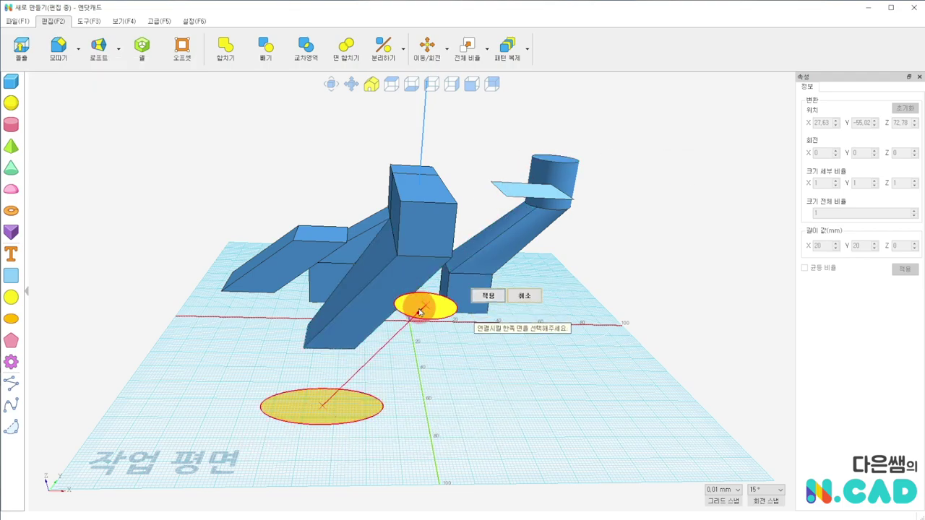
left_click(528, 197)
left_click(592, 182)
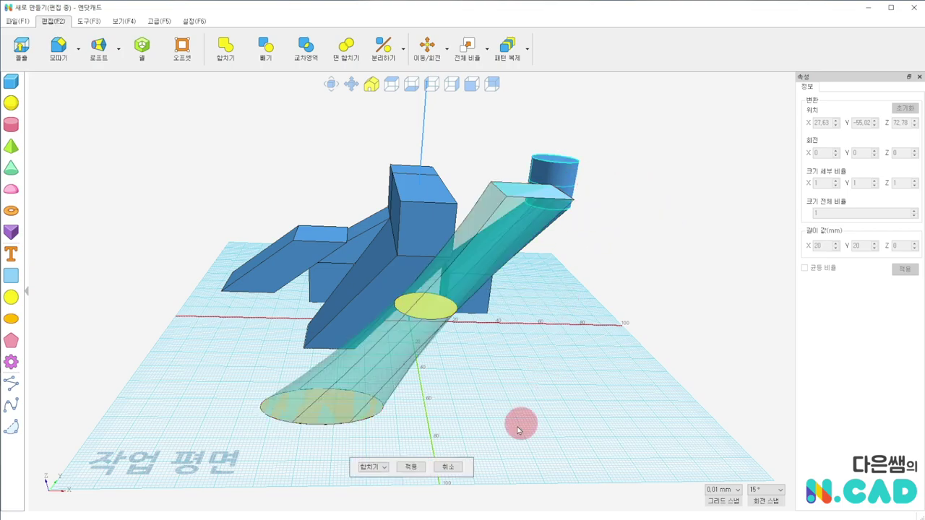
left_click(411, 467)
left_click(329, 425)
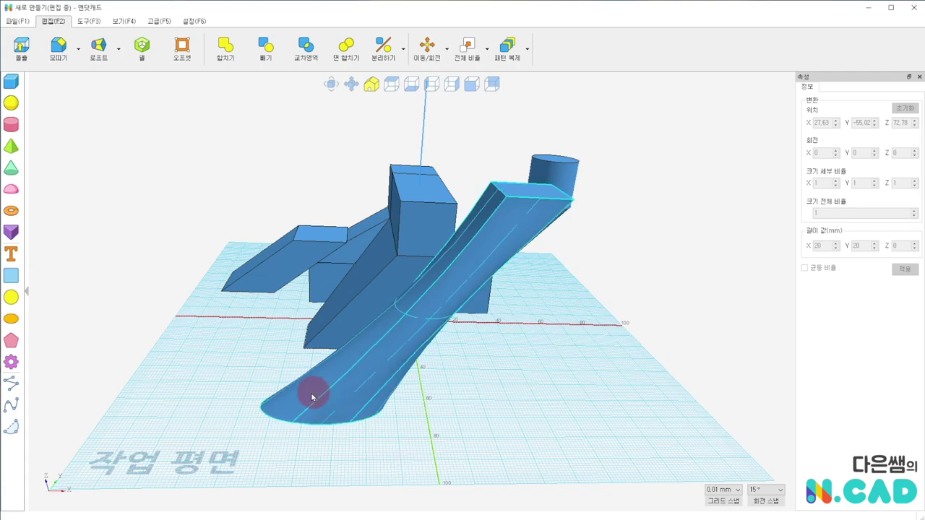
Select the new loft body and orbit to inspect it.
left_click(305, 427)
left_click(343, 392)
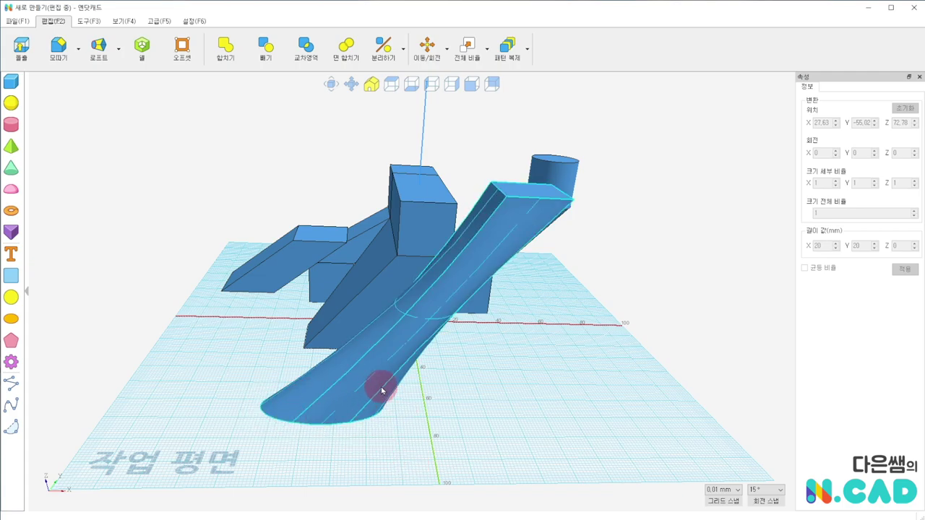
mouse_move(553, 348)
right_mouse_down()
mouse_move(543, 400)
mouse_move(533, 388)
right_mouse_up()
left_click(494, 299)
Deselect the loft and orbit from a low side view to a steep top-down view.
left_click(528, 463)
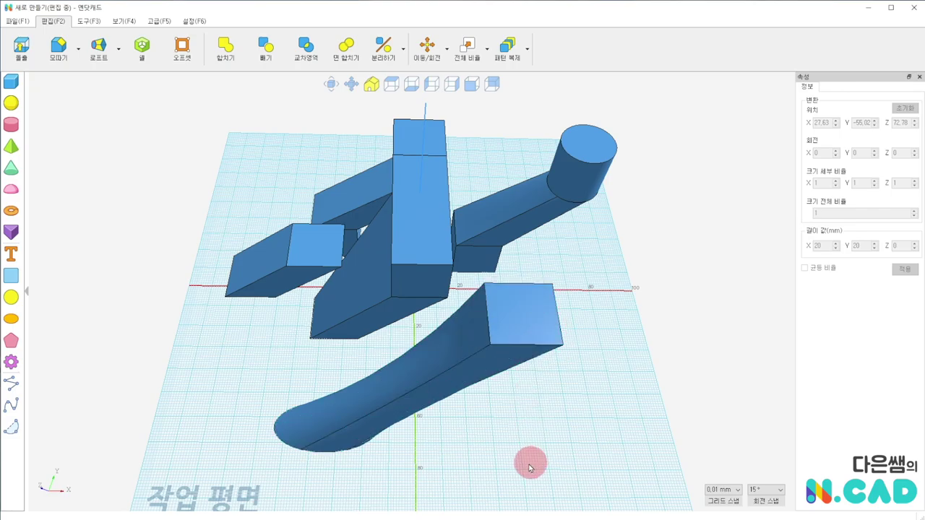
mouse_move(446, 469)
right_mouse_down()
mouse_move(474, 317)
mouse_move(438, 458)
mouse_move(444, 417)
mouse_move(504, 402)
right_mouse_up()
mouse_move(593, 422)
right_mouse_down()
mouse_move(351, 458)
mouse_move(340, 487)
right_mouse_up()
mouse_move(221, 434)
right_mouse_down()
mouse_move(492, 472)
mouse_move(561, 429)
mouse_move(516, 340)
mouse_move(412, 305)
mouse_move(325, 320)
mouse_move(433, 398)
mouse_move(333, 173)
right_mouse_up()
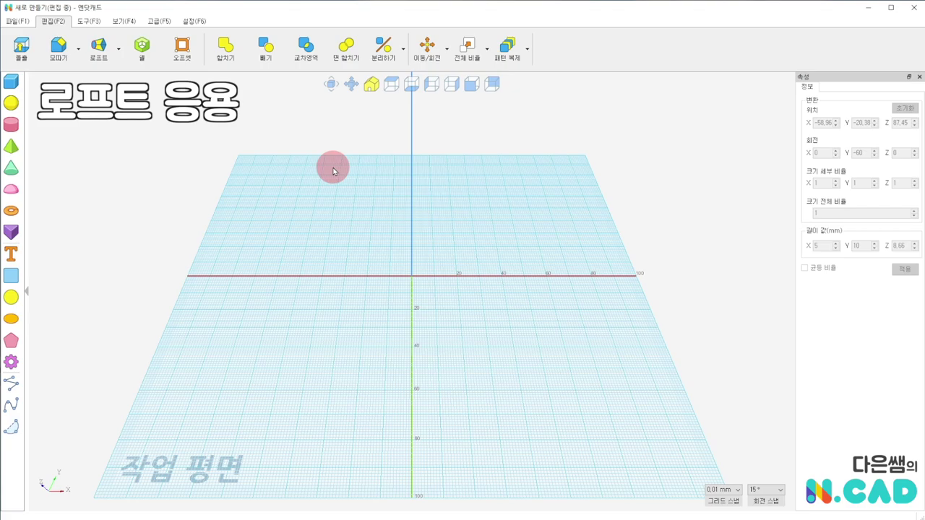
Place the 50 mm, 30 mm and 10 mm circles left to right on the work plane.
left_click(11, 297)
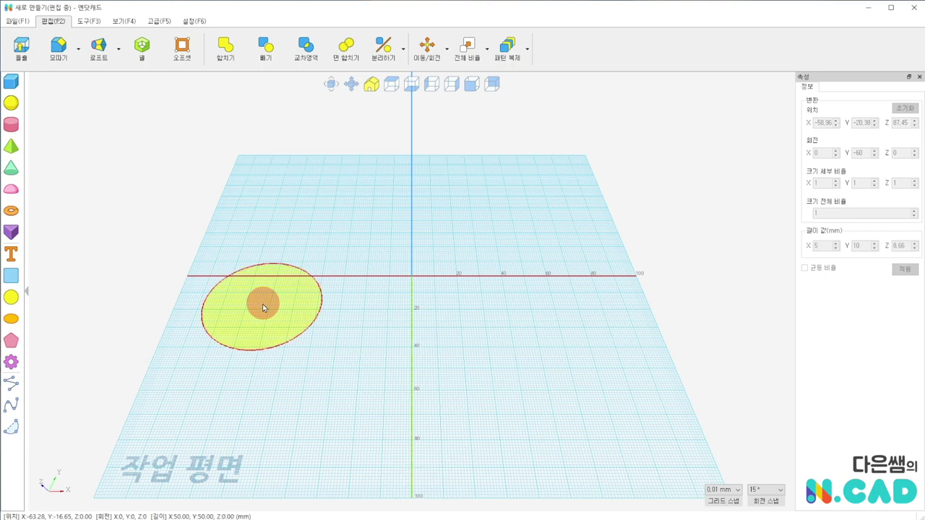
left_click(11, 297)
left_click(425, 302)
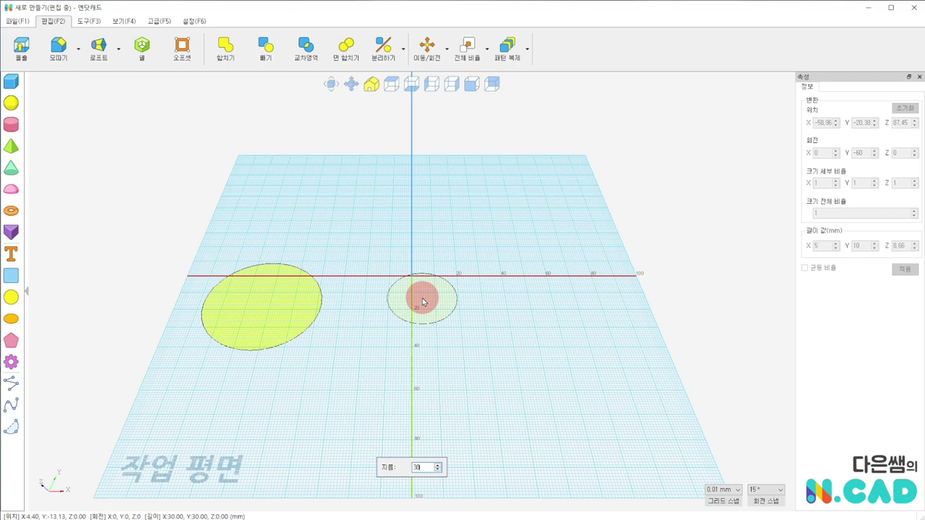
left_click(10, 297)
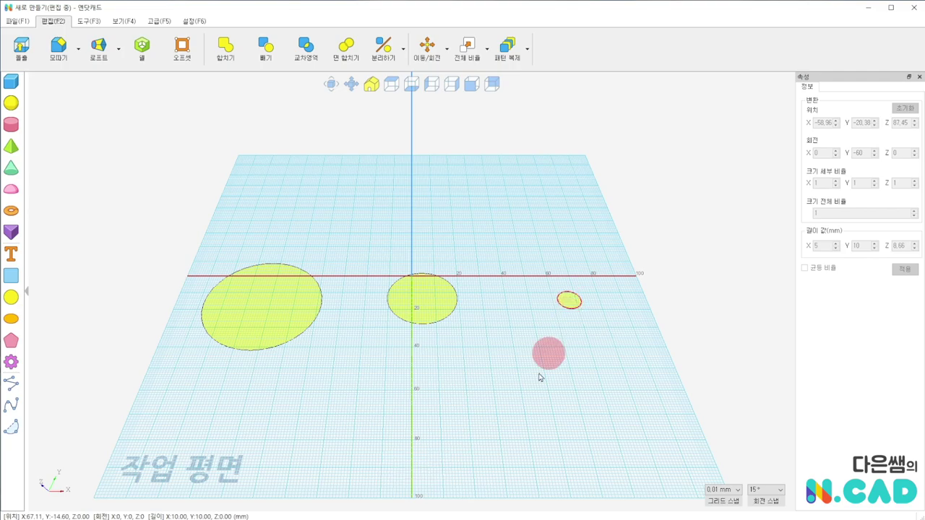
Shift the large 50 mm circle slightly up and to the right.
right_click_drag(516, 353, 519, 414)
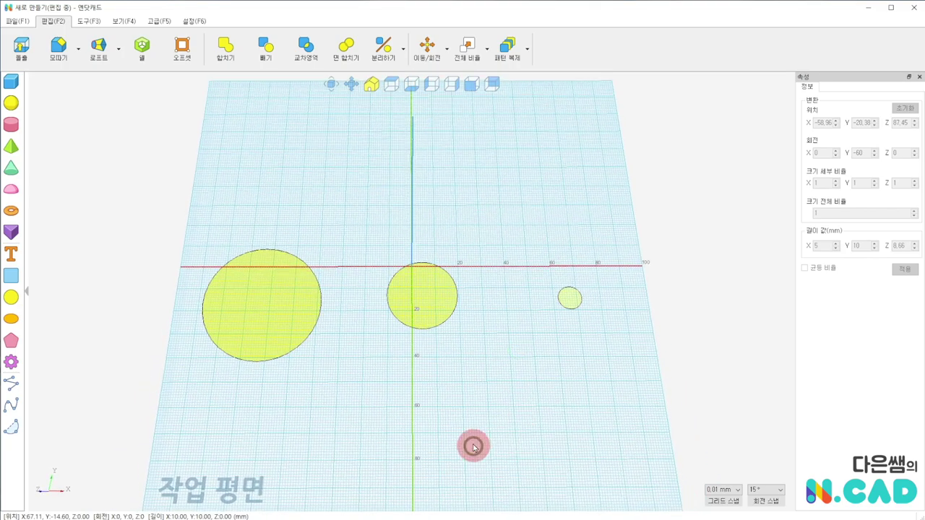
right_click_drag(472, 443, 469, 337)
left_click(255, 310)
right_click_drag(499, 266, 518, 286)
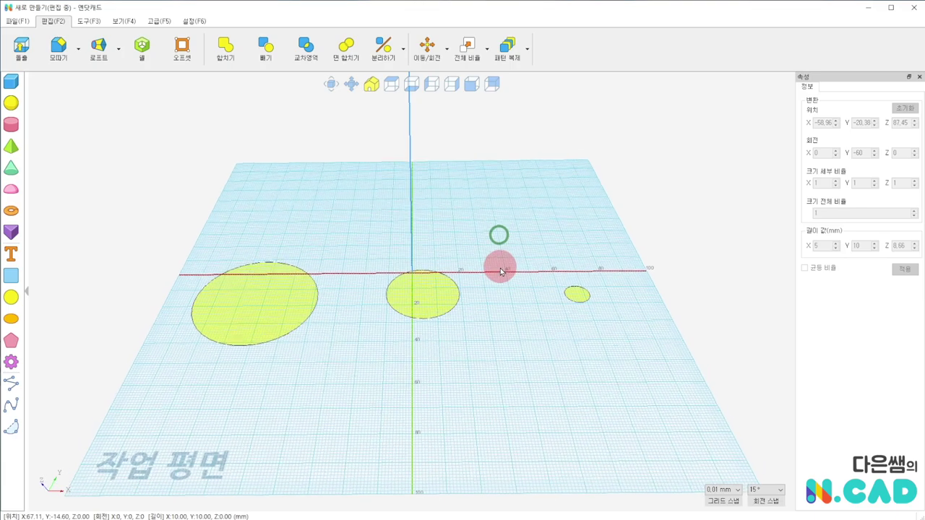
left_click(281, 360)
mouse_move(281, 360)
left_mouse_down()
mouse_move(310, 325)
mouse_move(304, 348)
left_mouse_up()
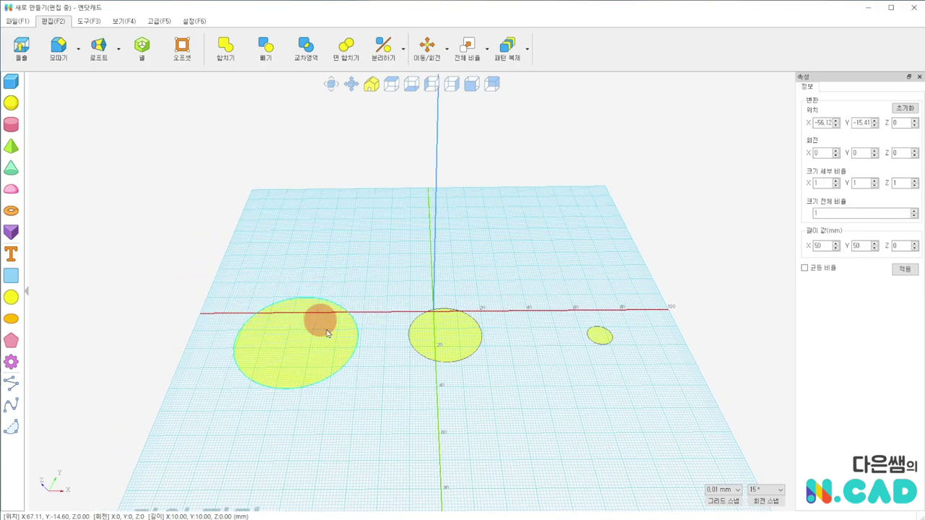
Raise the middle 30 mm circle to Z 44.98 with 이동/회전.
right_click_drag(283, 389, 388, 412)
left_click(424, 342)
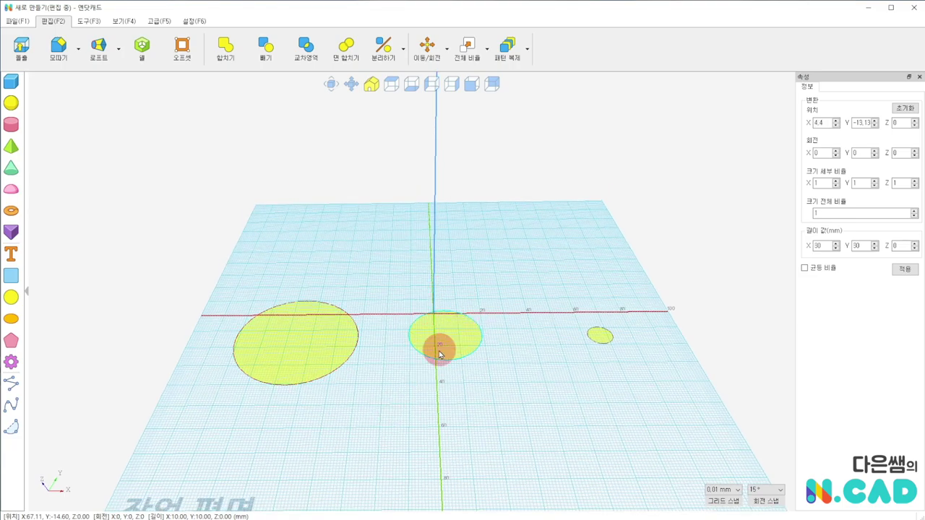
left_click(427, 48)
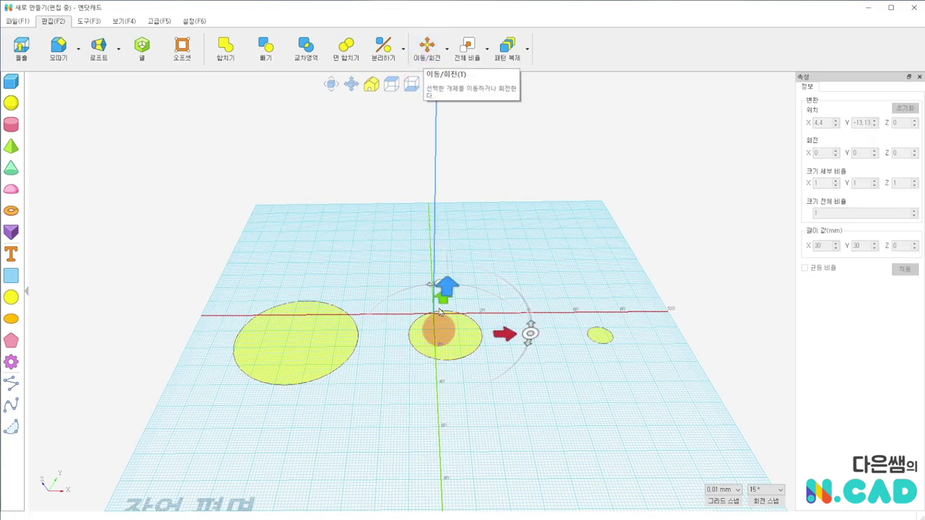
left_click_drag(448, 289, 450, 183)
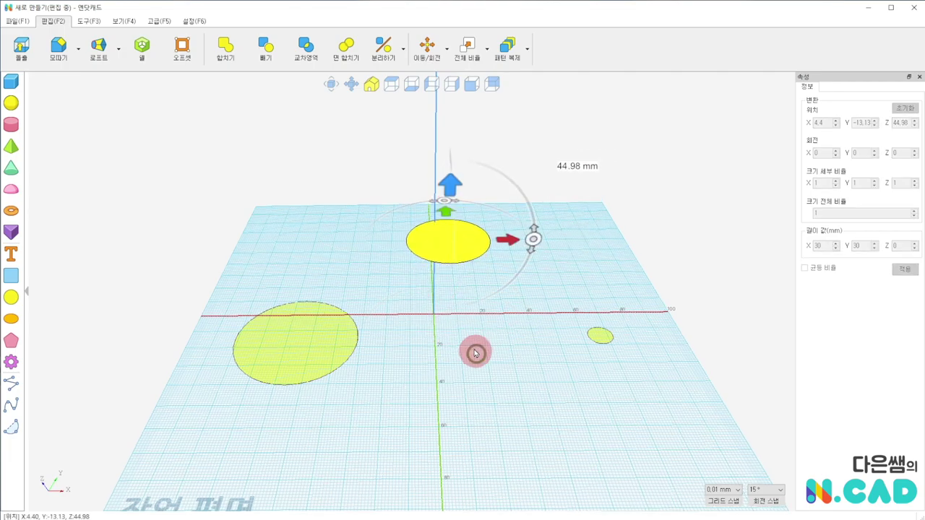
right_click_drag(472, 354, 544, 288)
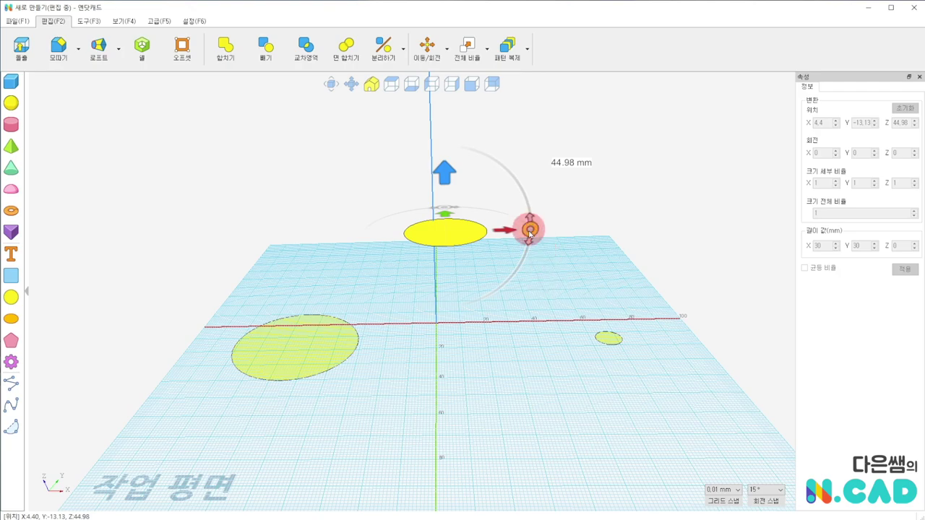
Tilt the raised circle -30° about Y and shift it left to X -44.69.
left_click_drag(529, 231, 520, 191)
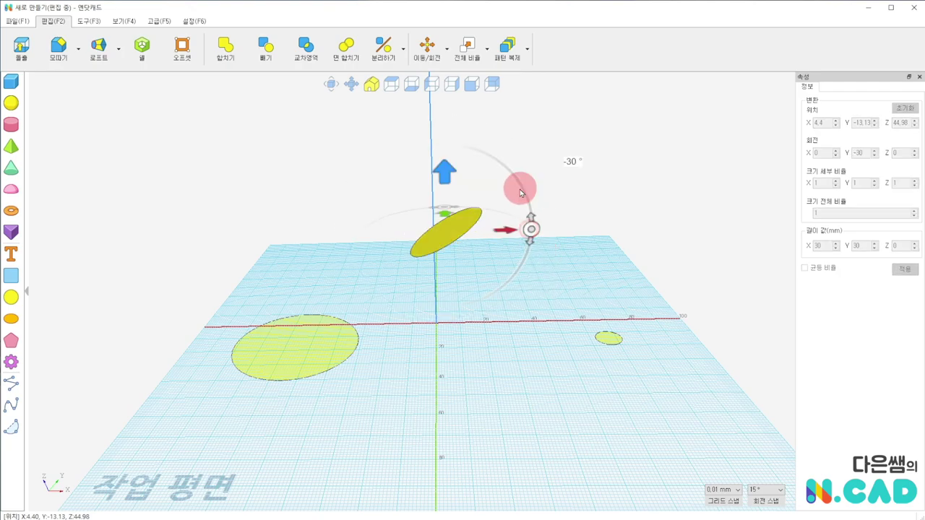
right_click_drag(454, 231, 452, 368)
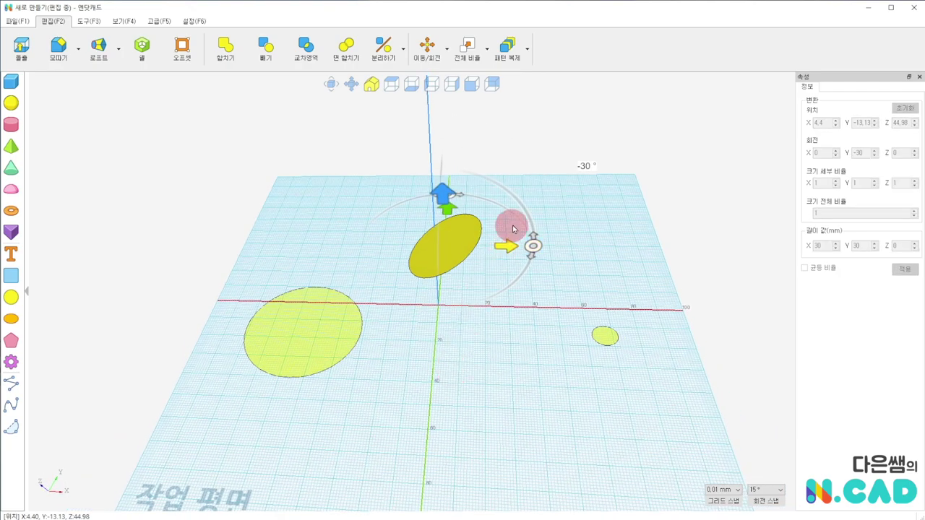
left_click_drag(510, 245, 369, 244)
mouse_move(334, 408)
right_mouse_down()
mouse_move(371, 354)
mouse_move(631, 357)
mouse_move(516, 381)
mouse_move(591, 334)
right_mouse_up()
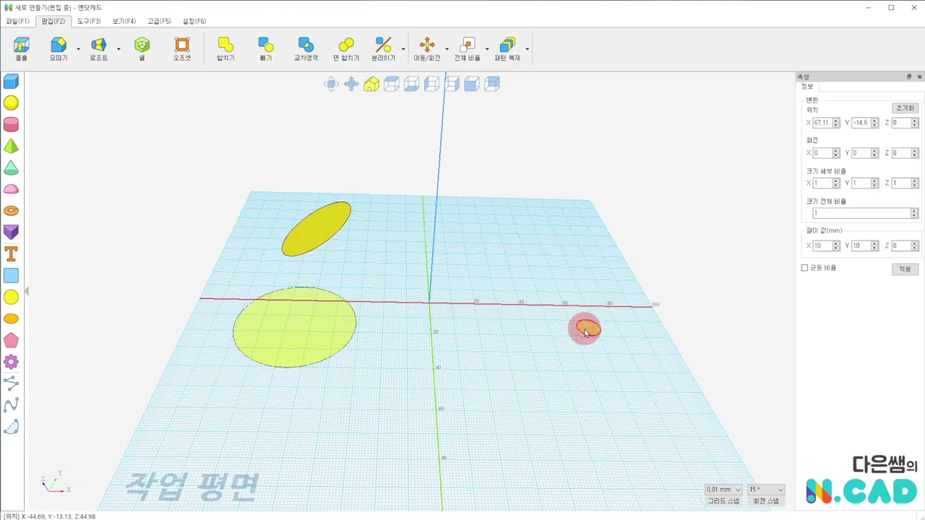
left_click(427, 45)
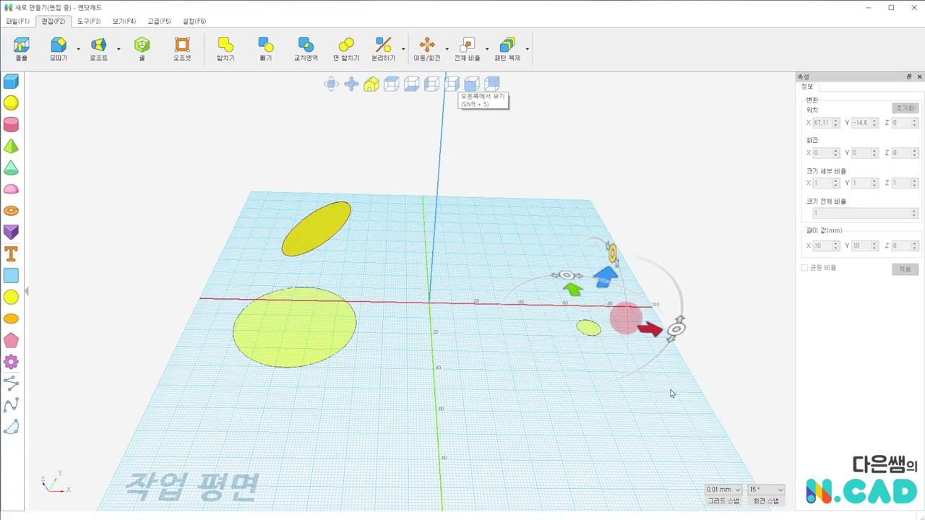
Move the 10 mm circle to X -50.84, Z 73.13 and tilt it -45° about Y.
left_click_drag(649, 329, 381, 301)
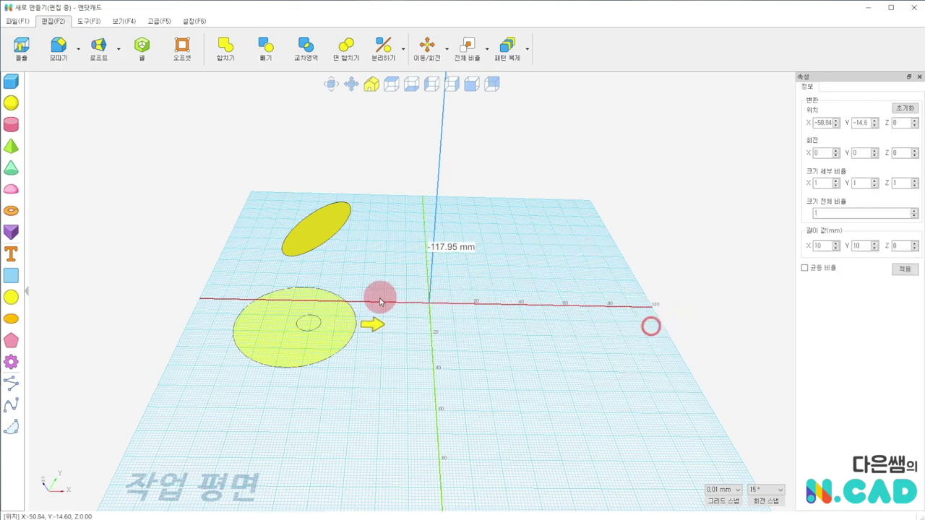
left_click(283, 232)
mouse_move(307, 277)
left_mouse_down()
mouse_move(262, 92)
mouse_move(377, 148)
left_mouse_up()
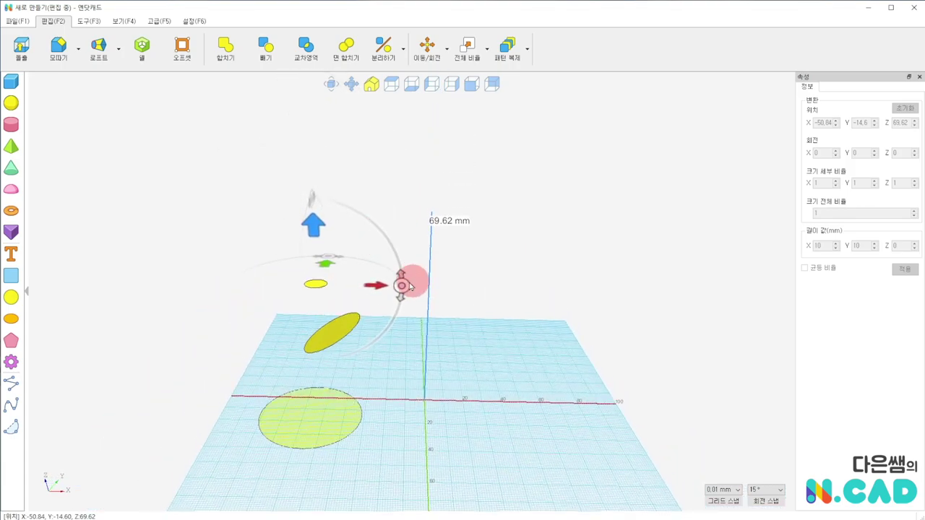
left_click(401, 284)
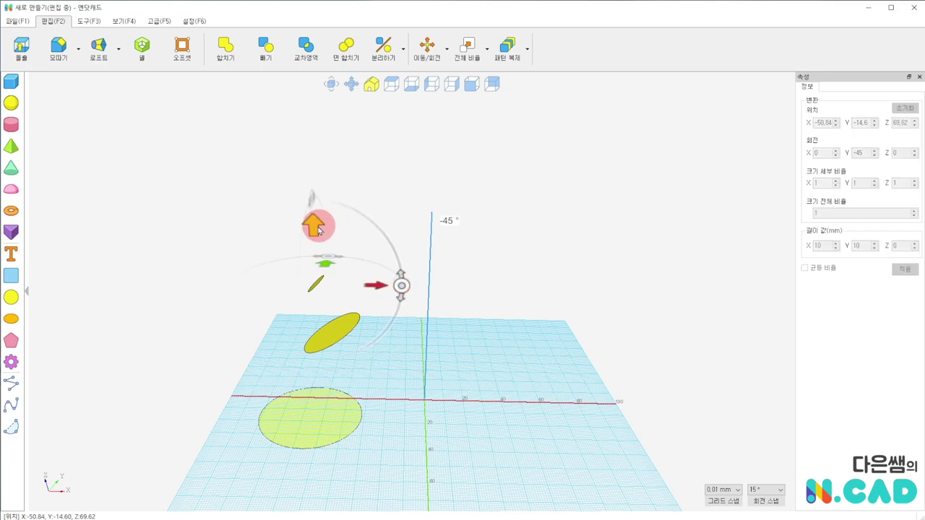
left_click_drag(310, 223, 312, 215)
left_click(435, 341)
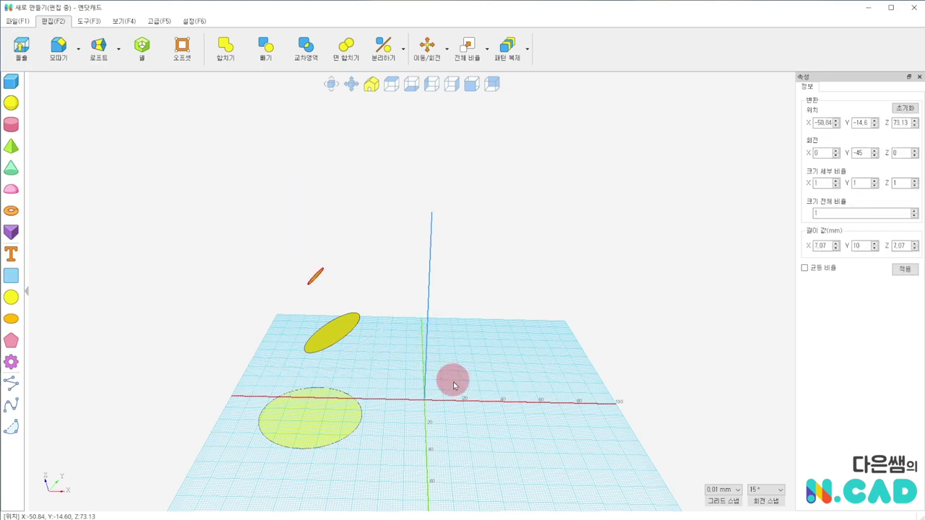
right_click_drag(483, 320, 392, 382)
middle_click_drag(382, 392, 403, 384)
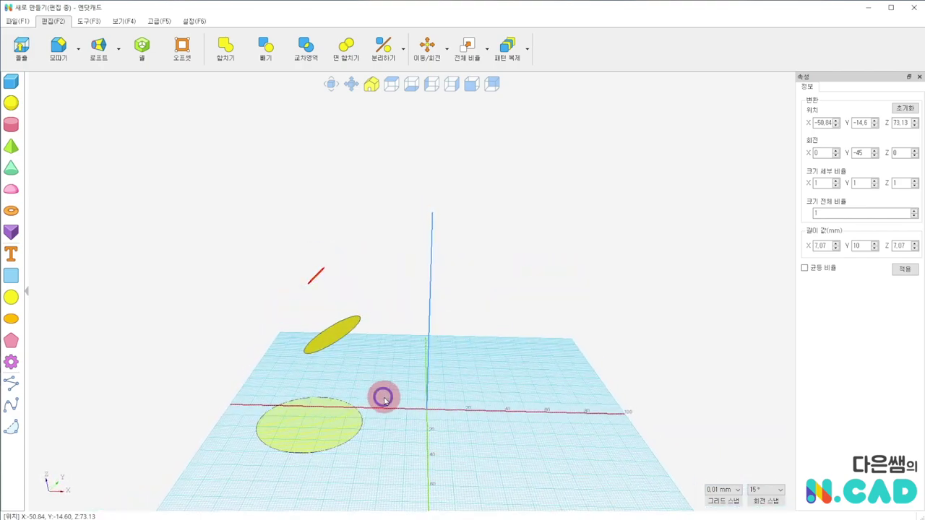
Start a 로프트 through the large circle, middle ellipse and top ellipse, then cancel it.
mouse_move(233, 371)
right_mouse_down()
mouse_move(460, 409)
mouse_move(243, 383)
right_mouse_up()
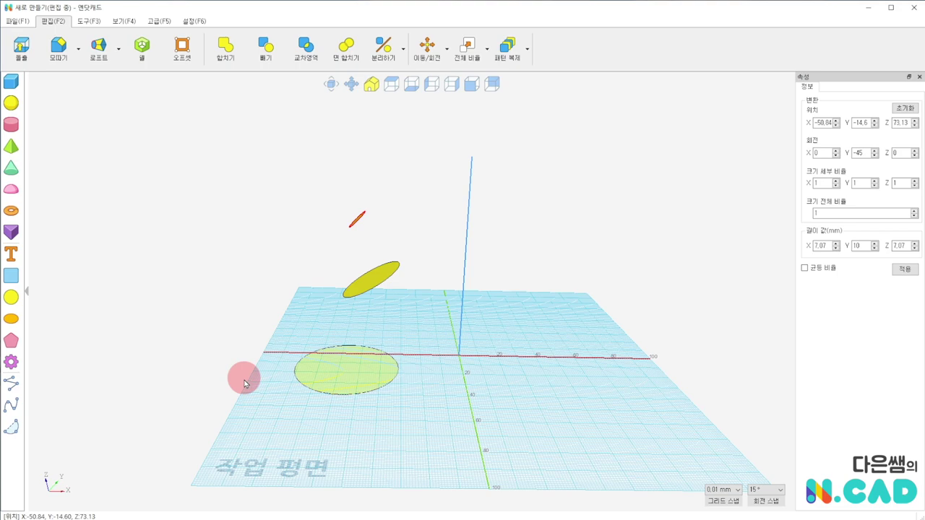
left_click(243, 383)
right_click_drag(205, 405, 229, 421)
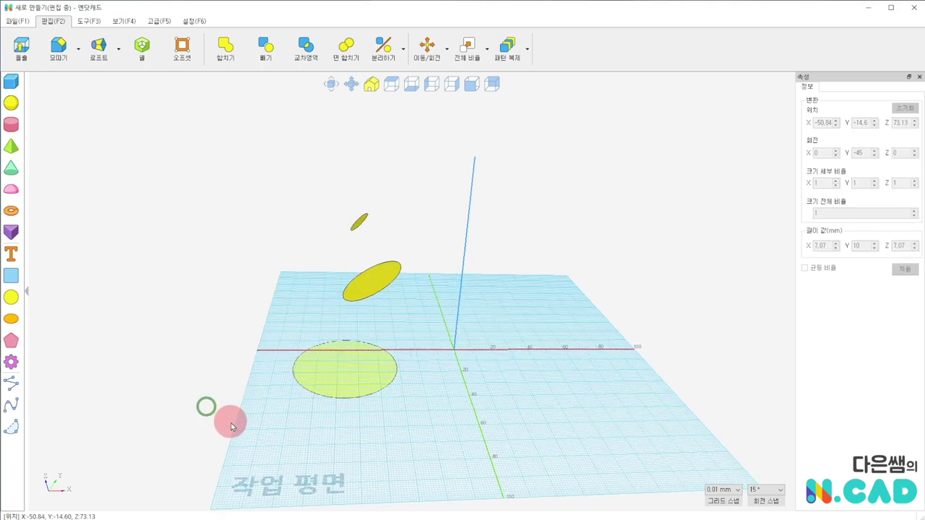
left_click(98, 49)
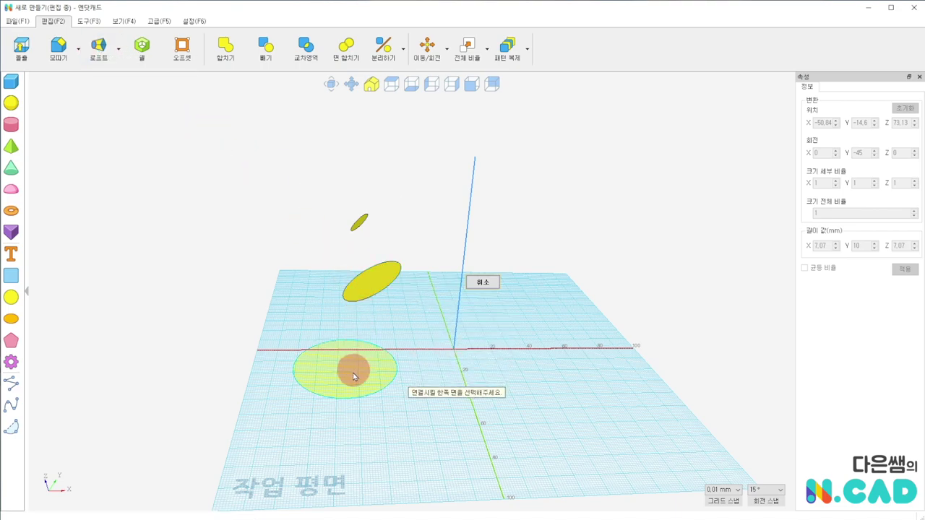
left_click(351, 372)
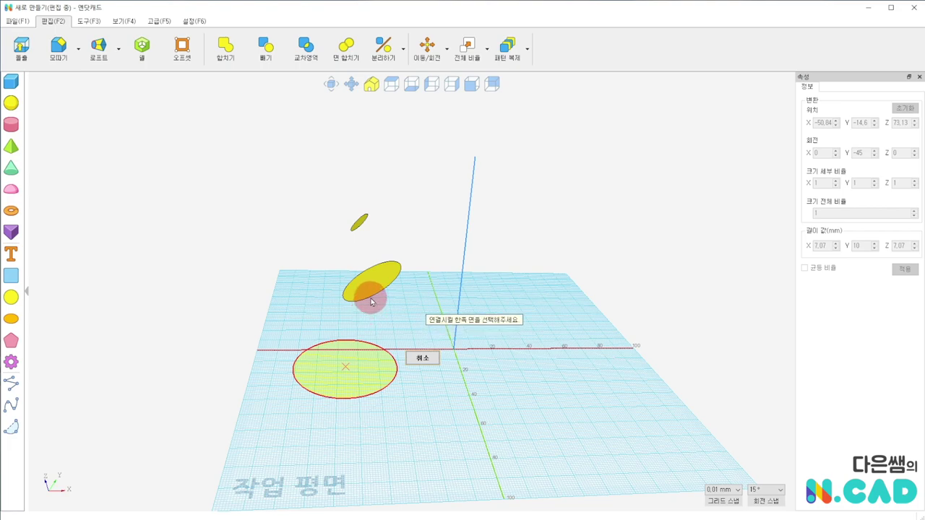
left_click(372, 282)
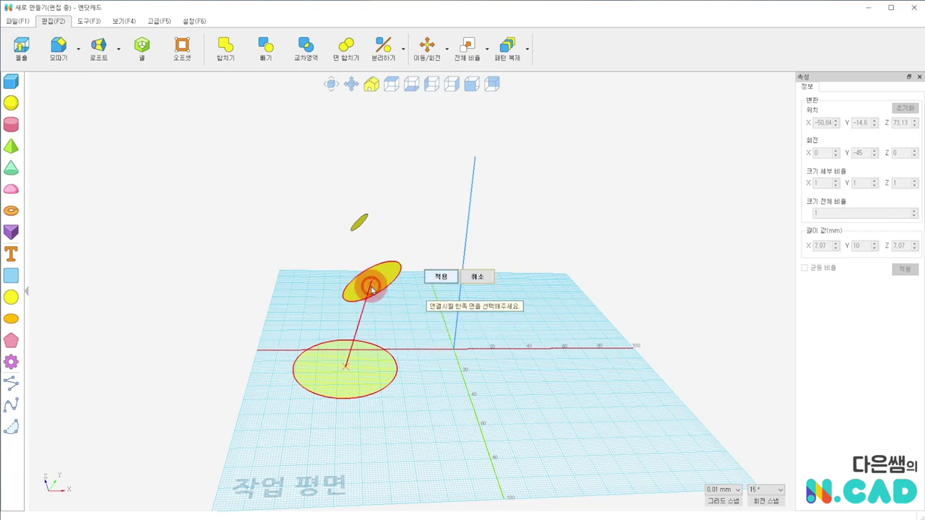
left_click(357, 225)
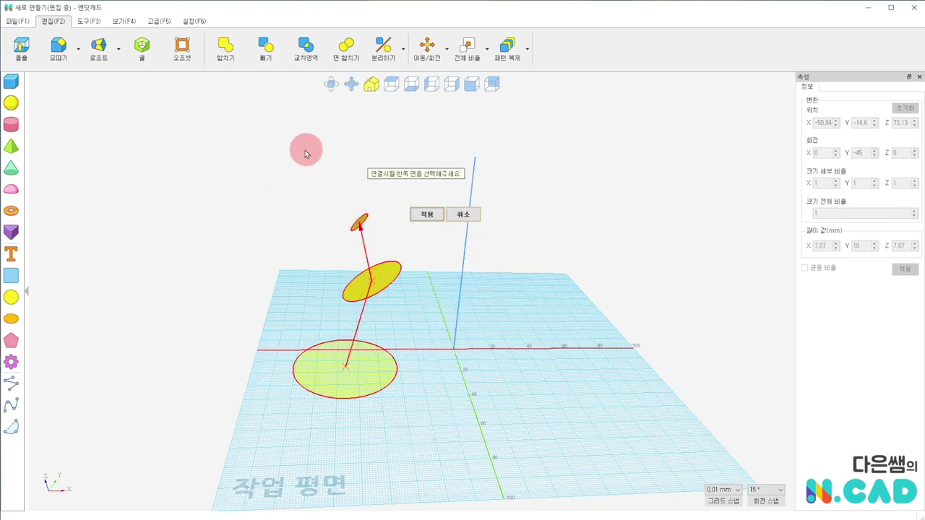
left_click(460, 217)
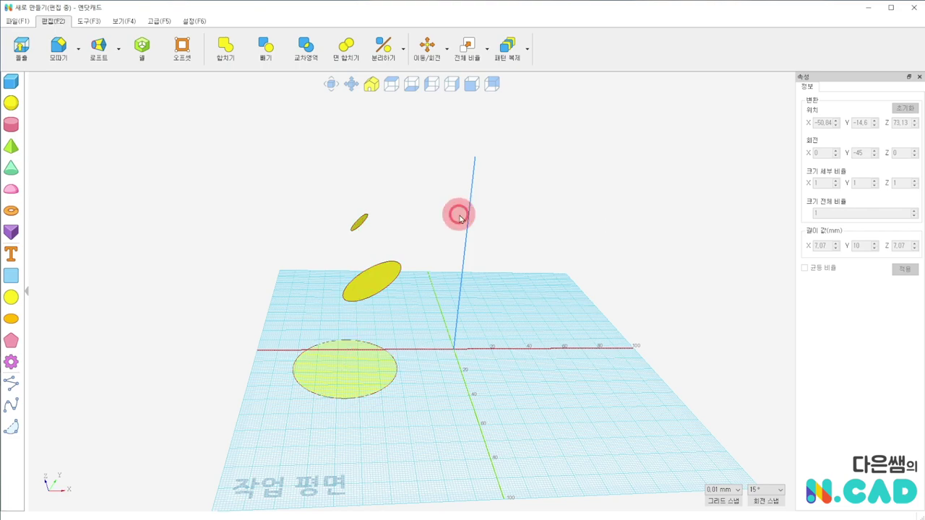
Retry the loft with the profiles in other orders, cancelling each attempt.
left_click(101, 57)
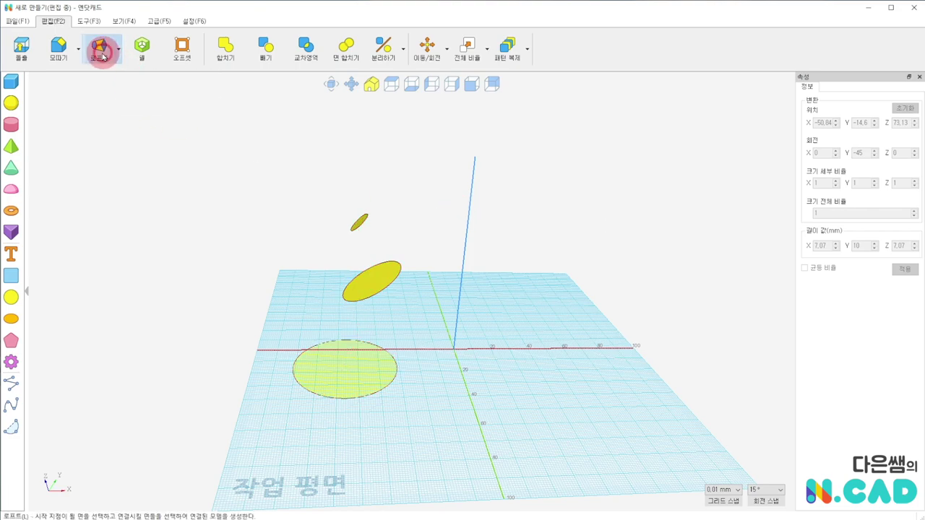
left_click(360, 224)
left_click(372, 280)
left_click(350, 363)
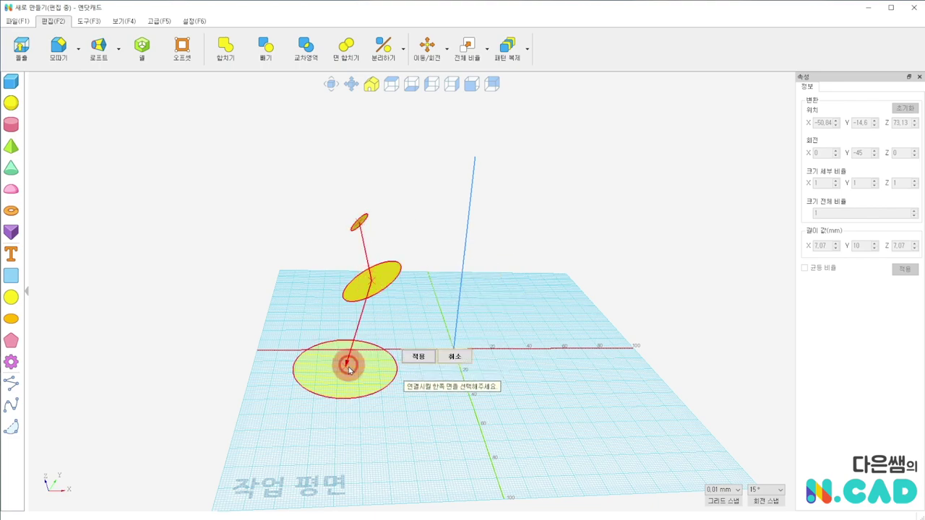
left_click(458, 356)
left_click(102, 57)
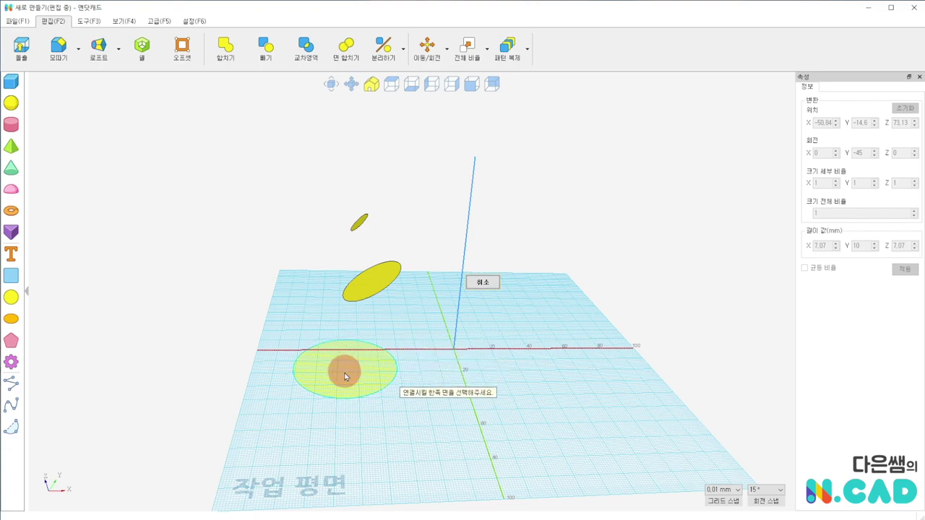
left_click(345, 375)
left_click(356, 219)
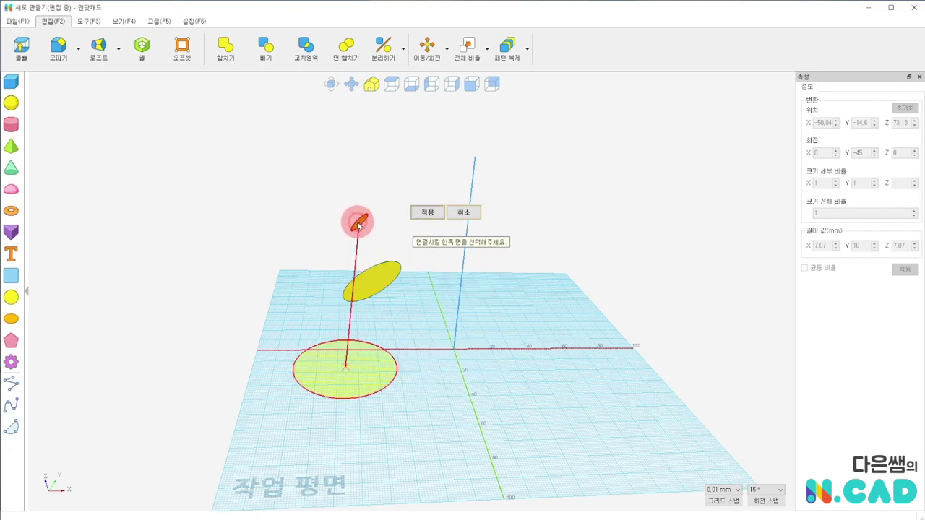
left_click(388, 279)
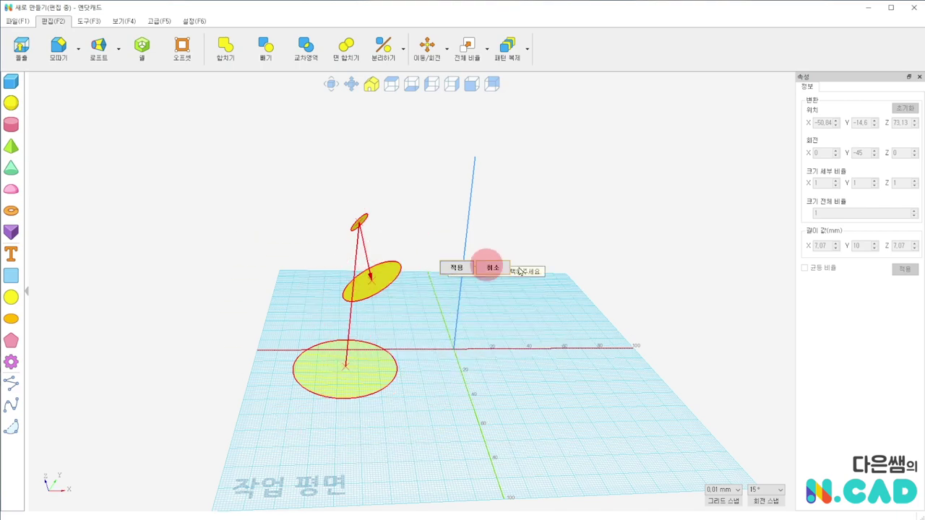
left_click(494, 268)
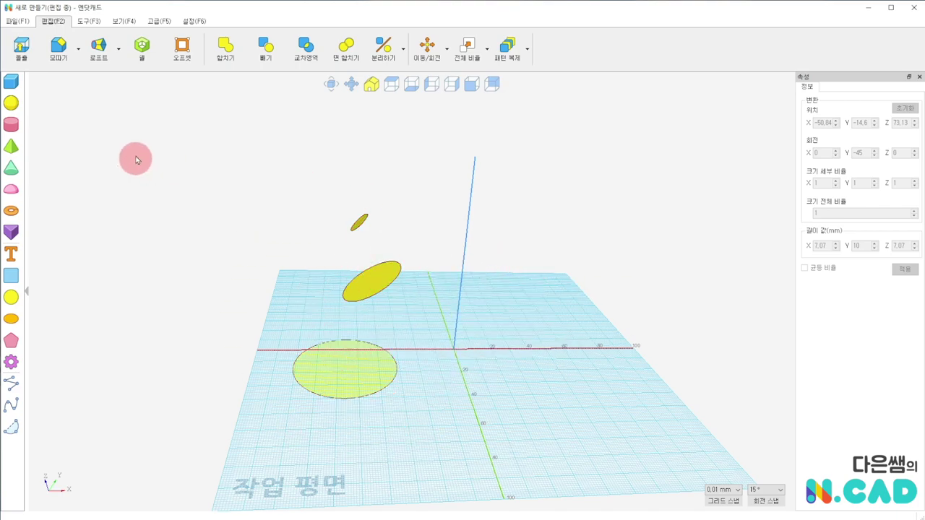
Loft the large circle through the middle ellipse up to the small top ellipse.
left_click(99, 51)
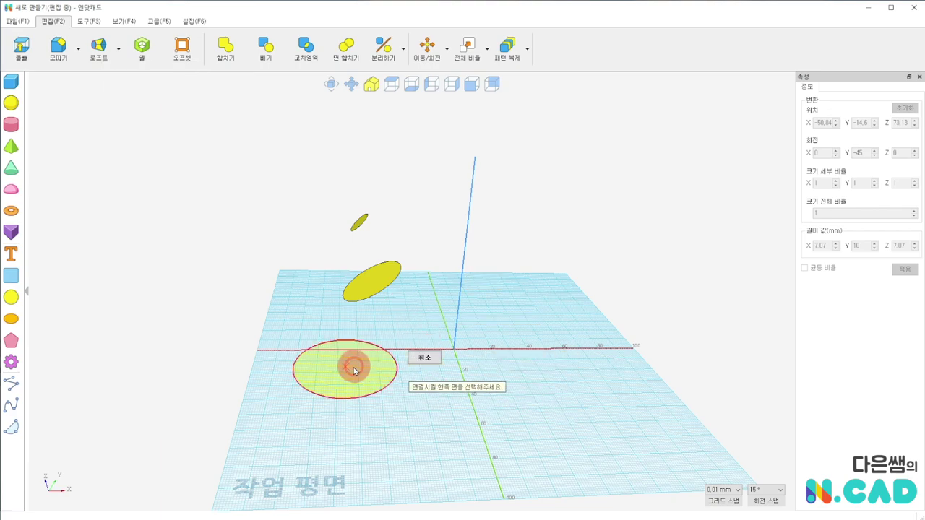
left_click(373, 277)
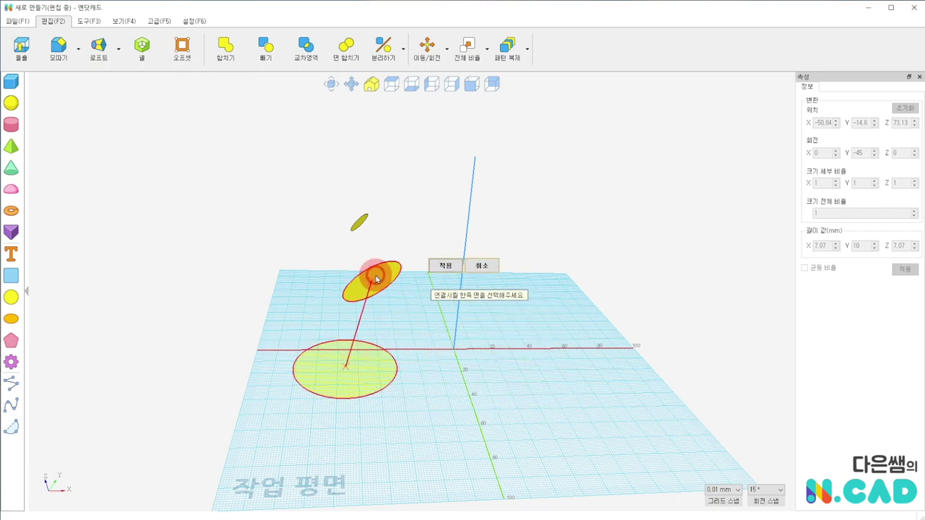
left_click(360, 225)
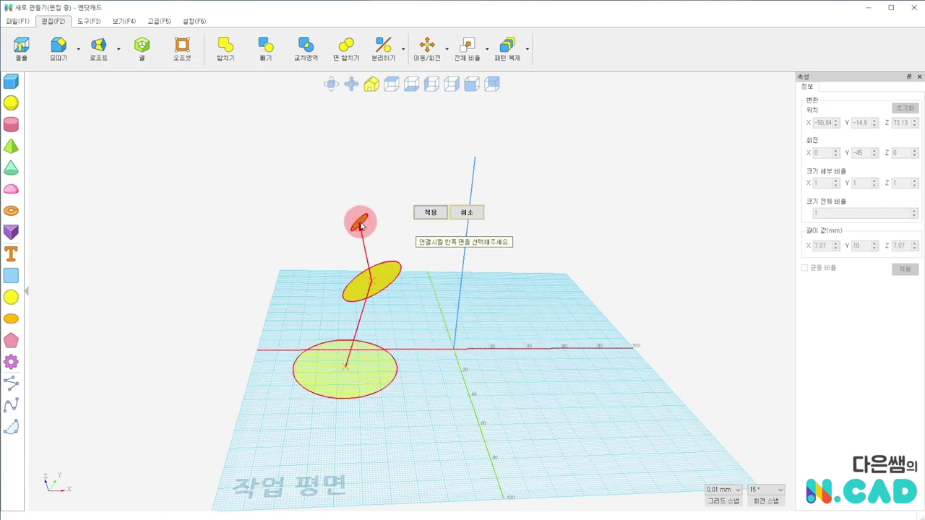
left_click(429, 212)
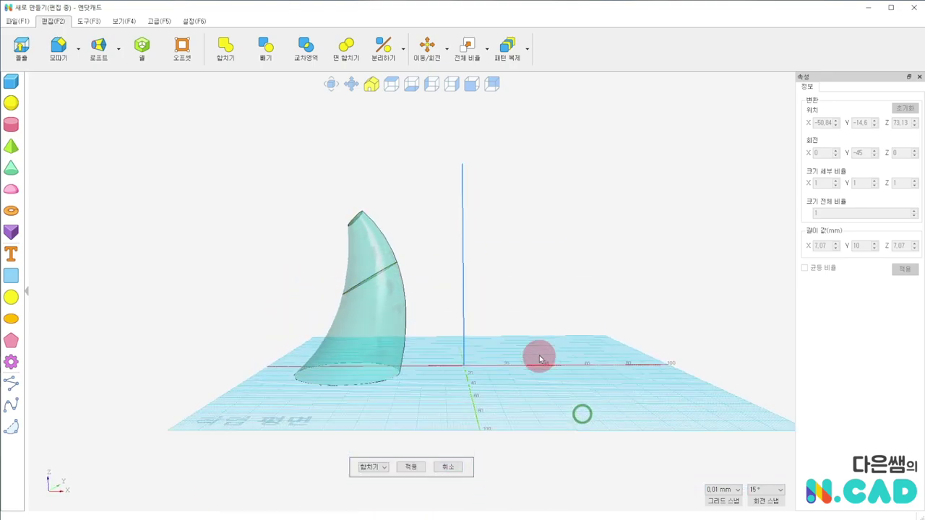
Apply the horn loft as a solid blue body and orbit around it.
right_click_drag(580, 415, 432, 291)
right_click_drag(602, 260, 536, 404)
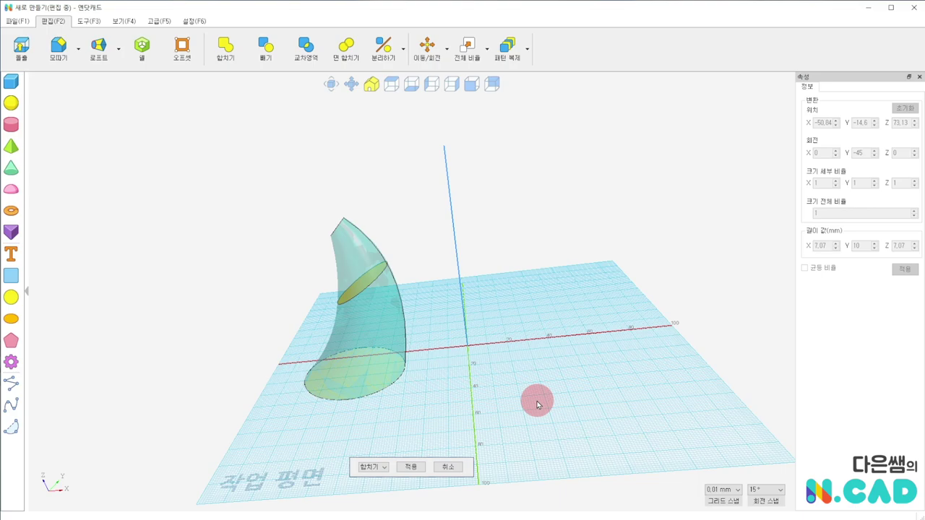
left_click(410, 467)
mouse_move(392, 182)
right_mouse_down()
mouse_move(466, 296)
mouse_move(535, 200)
mouse_move(395, 233)
mouse_move(355, 219)
right_mouse_up()
right_click_drag(328, 161, 344, 169)
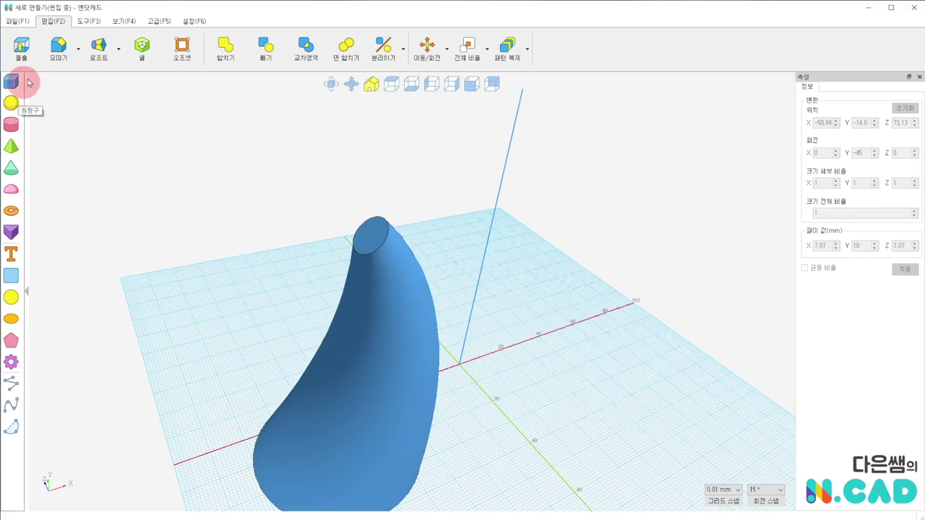
Fillet the rim of the horn's top opening.
left_click(78, 46)
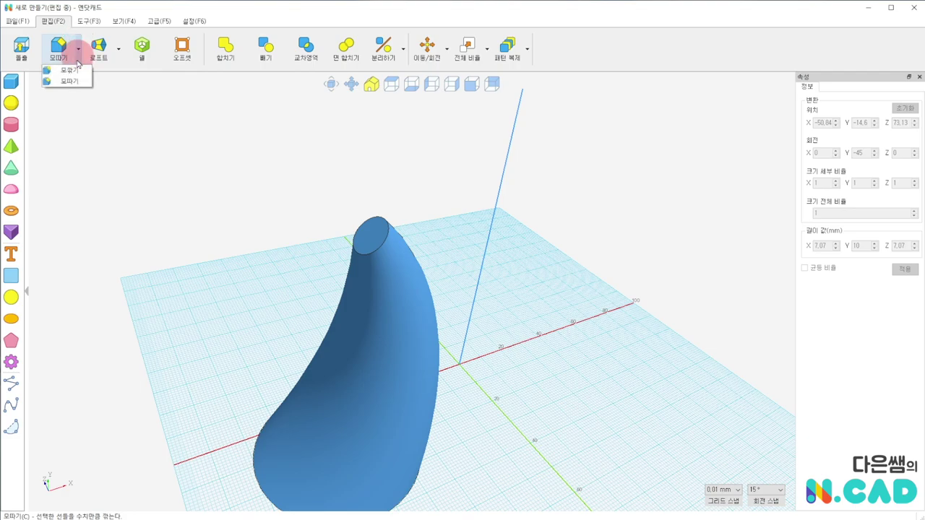
left_click(75, 68)
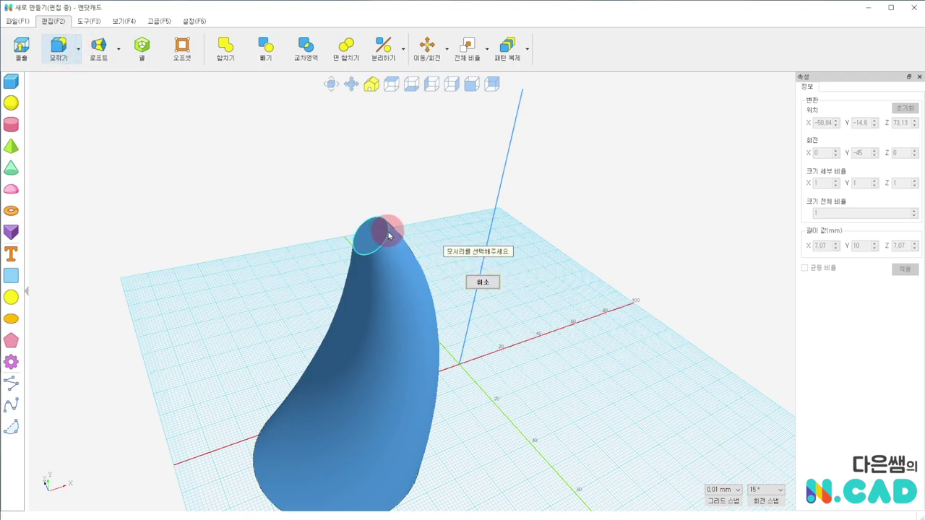
left_click(388, 234)
left_click(453, 224)
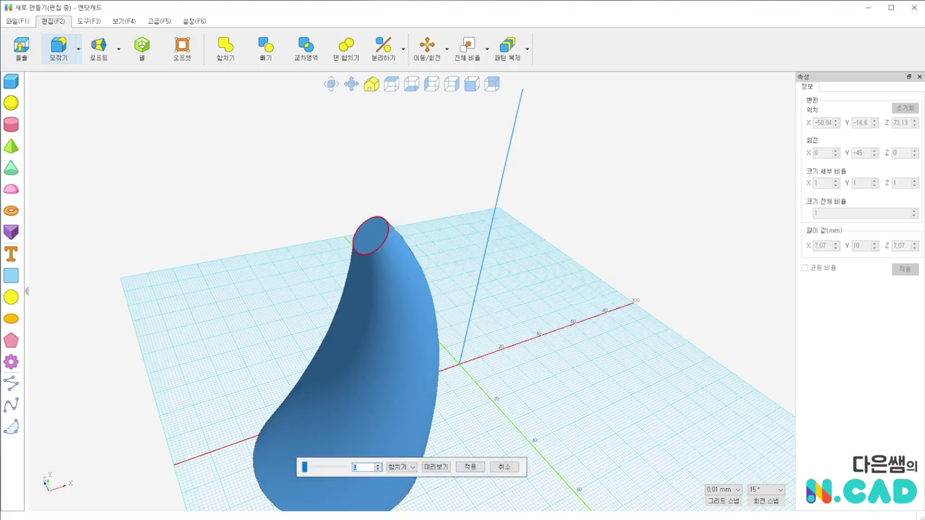
left_click(443, 468)
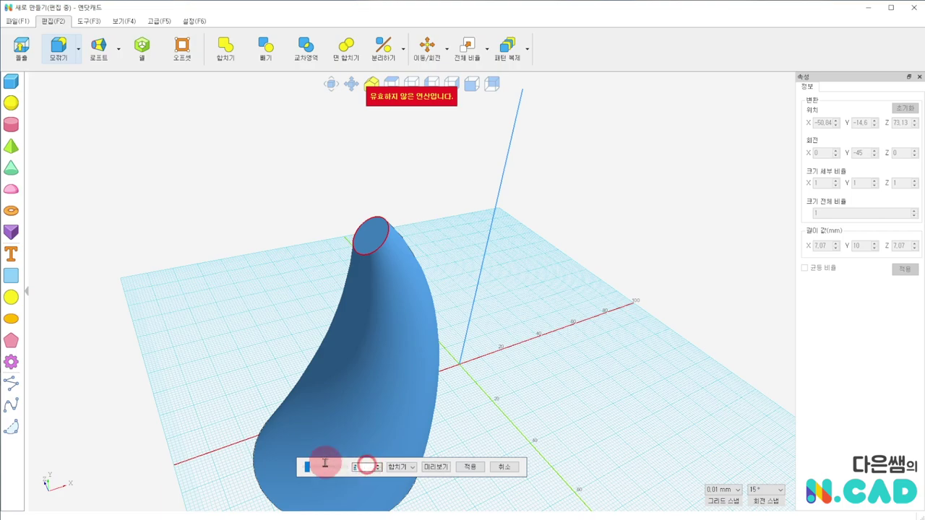
left_click(465, 467)
Orbit around the horn to inspect its rounded, open top.
right_click_drag(462, 392, 412, 357)
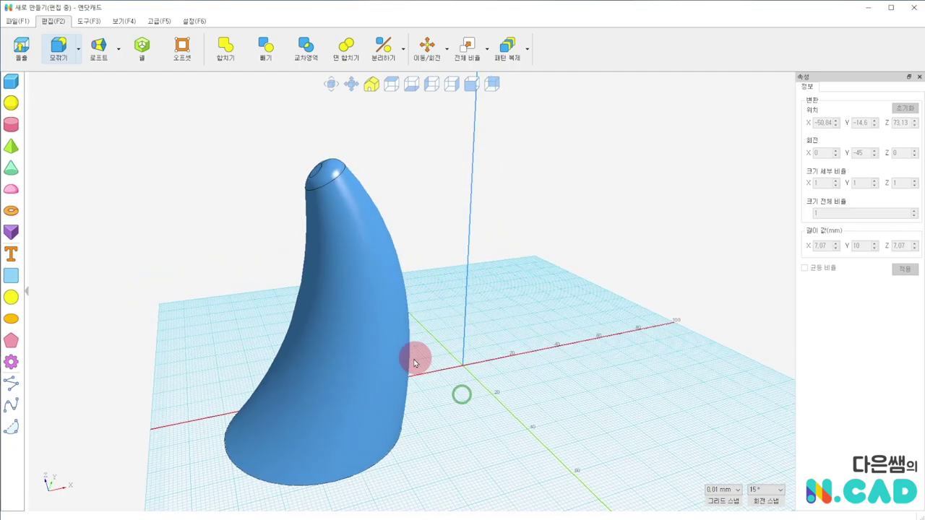
mouse_move(334, 147)
right_mouse_down()
mouse_move(264, 165)
mouse_move(227, 159)
mouse_move(347, 169)
right_mouse_up()
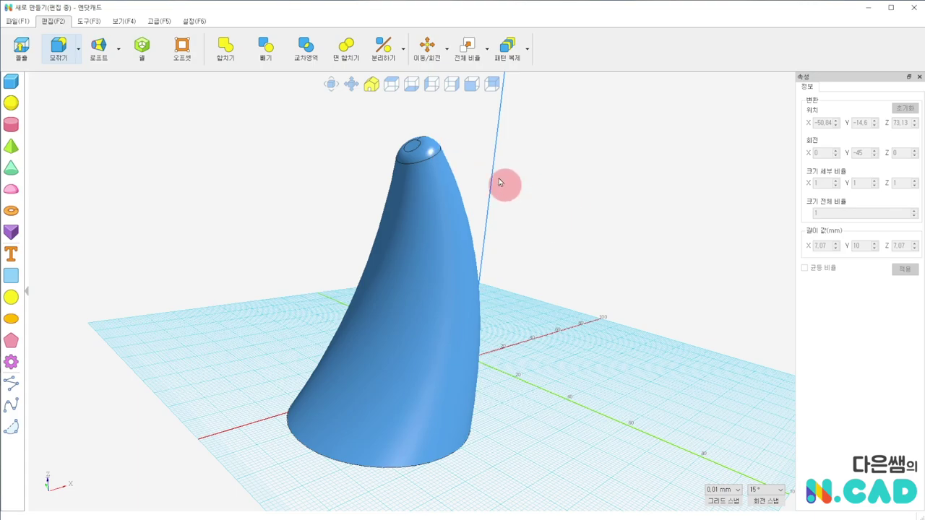
right_click_drag(578, 370, 402, 417)
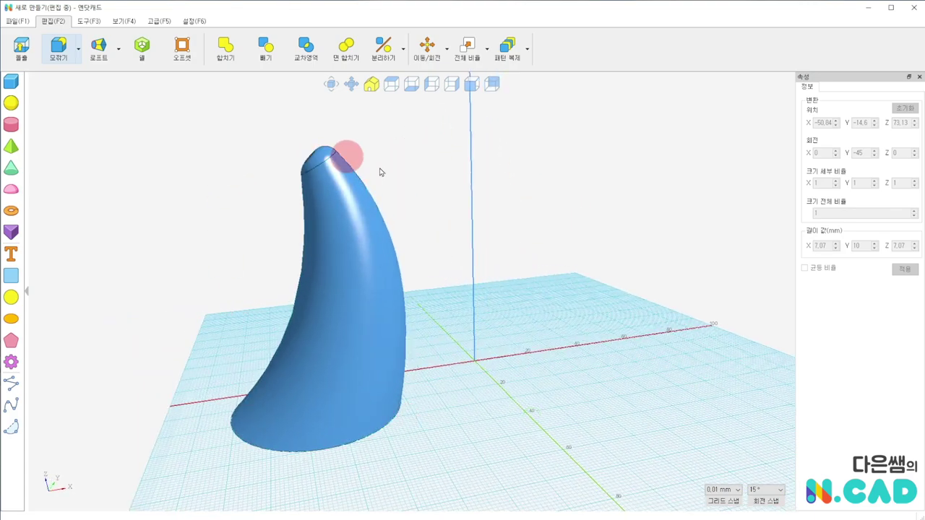
mouse_move(340, 274)
right_mouse_down()
mouse_move(377, 253)
mouse_move(381, 302)
right_mouse_up()
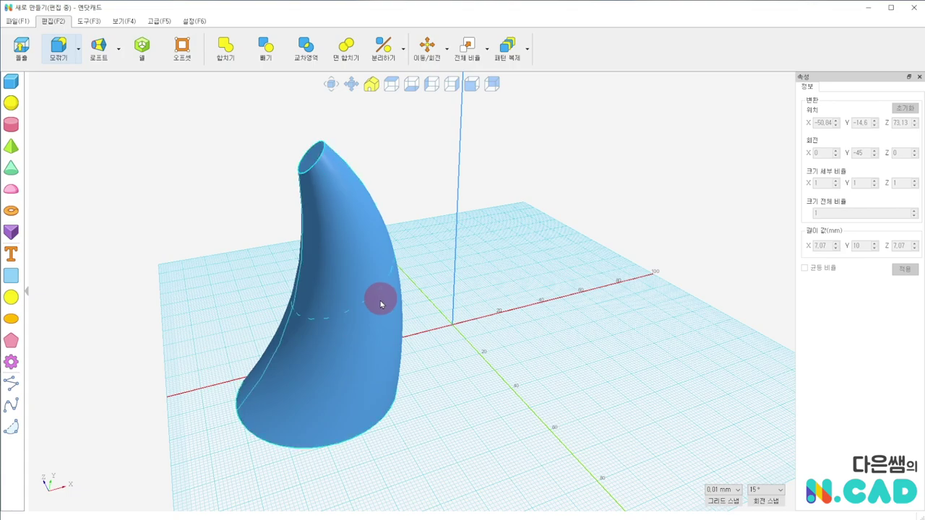
right_click_drag(233, 291, 304, 303)
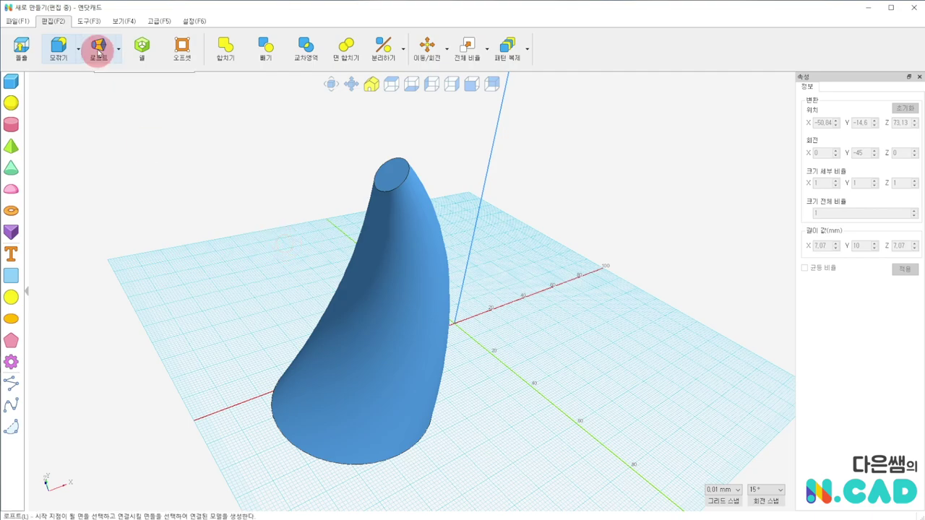
Shell the horn to a 2 mm wall, leaving its top face open.
left_click(141, 46)
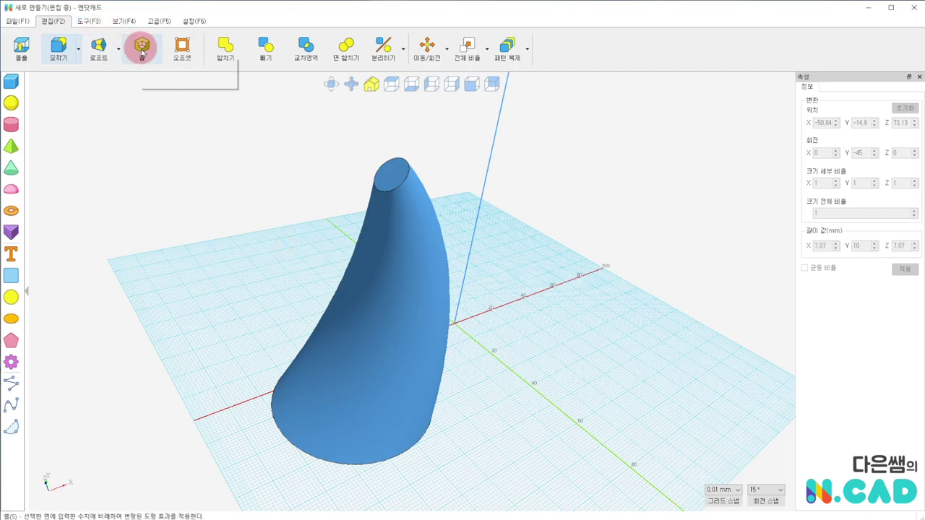
left_click(390, 175)
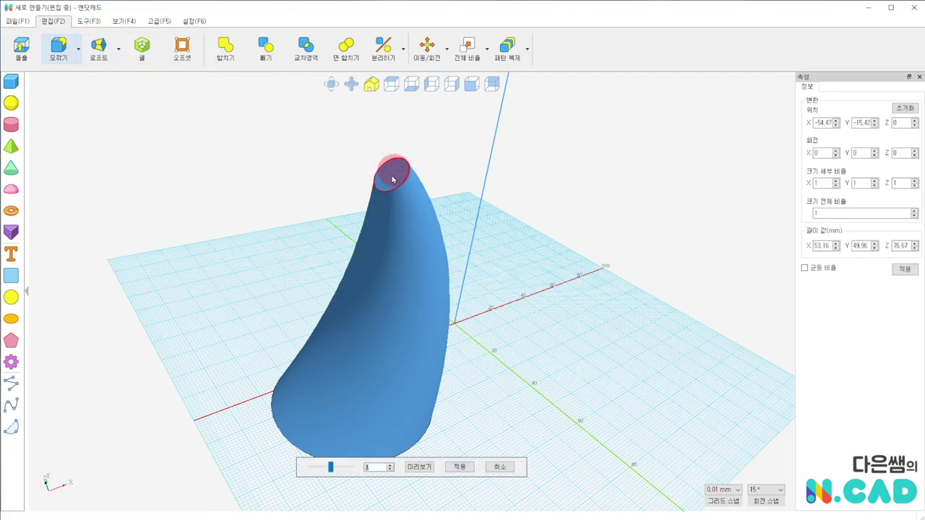
left_click(420, 467)
left_click(459, 468)
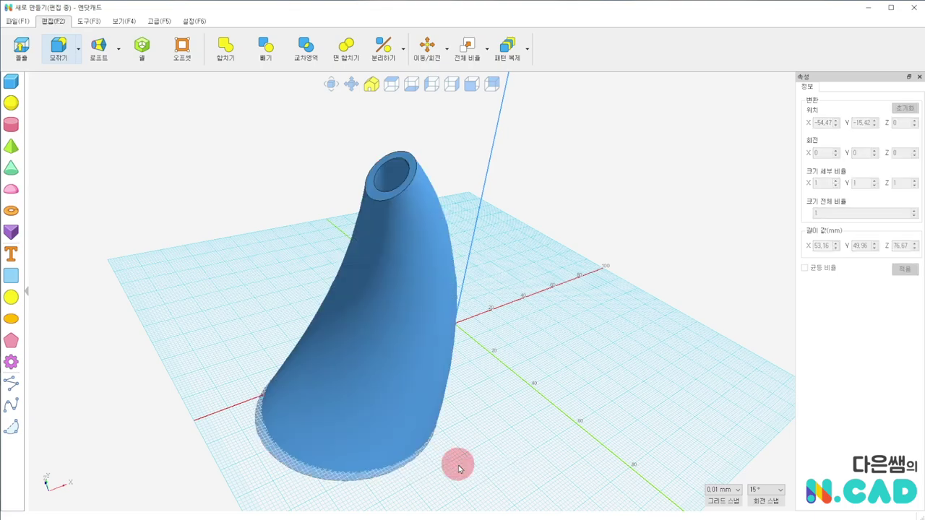
mouse_move(523, 436)
right_mouse_down()
mouse_move(413, 414)
mouse_move(520, 334)
mouse_move(496, 468)
mouse_move(465, 413)
mouse_move(600, 386)
mouse_move(241, 238)
mouse_move(488, 335)
right_mouse_up()
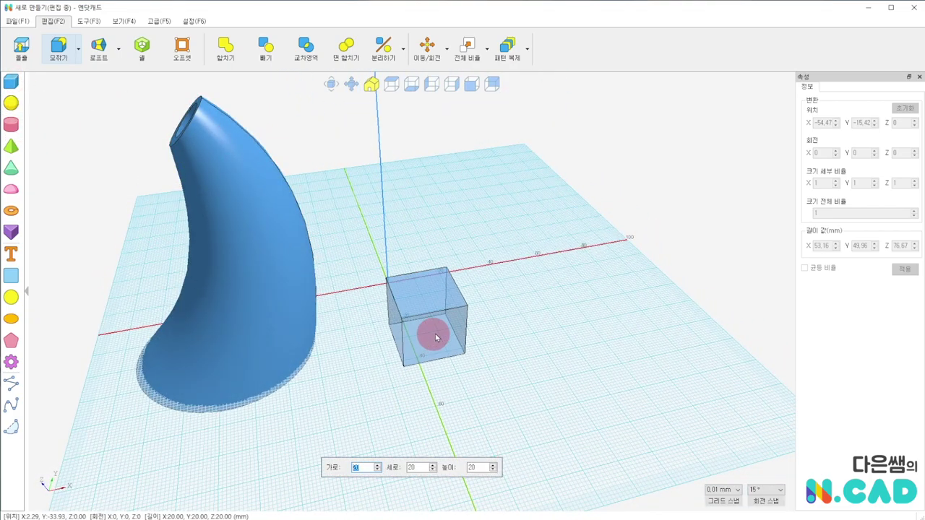
Place a 20 mm cube and an 8-sided prism, lifting the prism high above the cube.
left_click(444, 329)
left_click(11, 231)
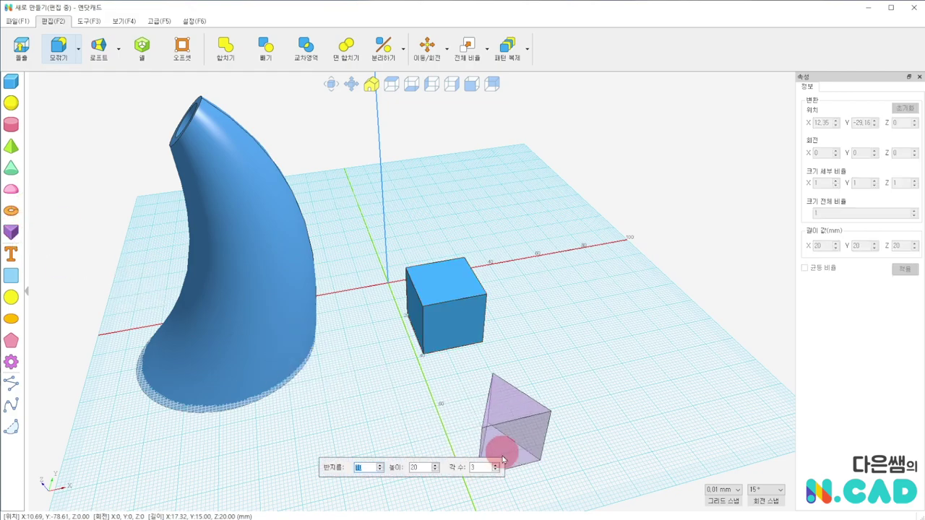
left_click(483, 468)
left_click(429, 460)
type("8")
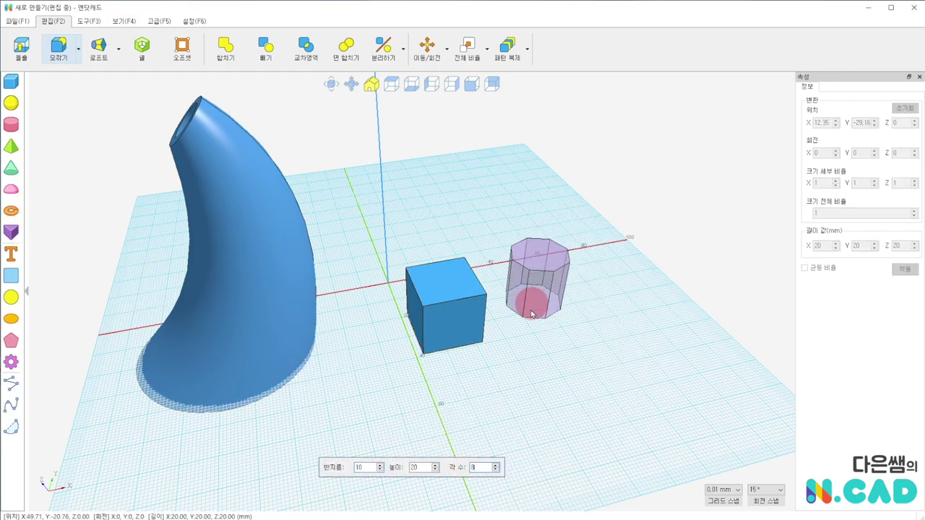
left_click(532, 298)
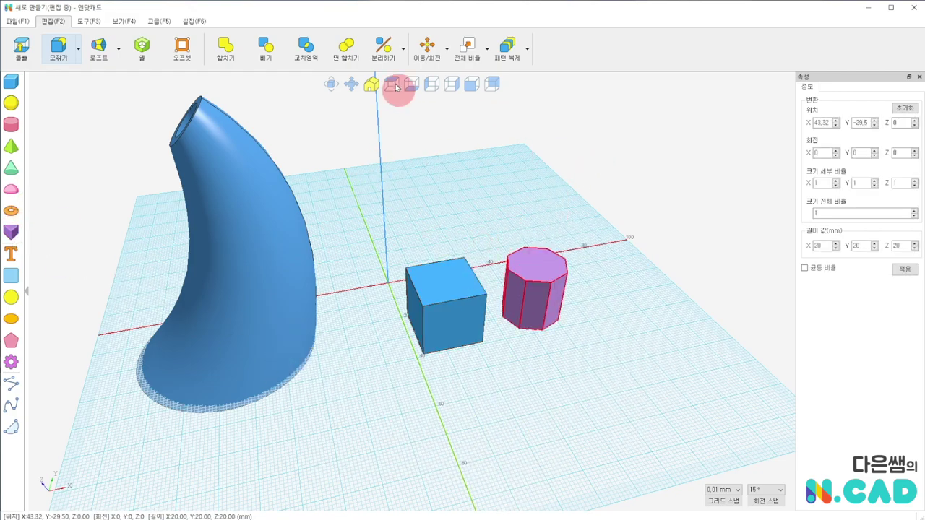
left_click(430, 53)
left_click_drag(535, 264, 528, 127)
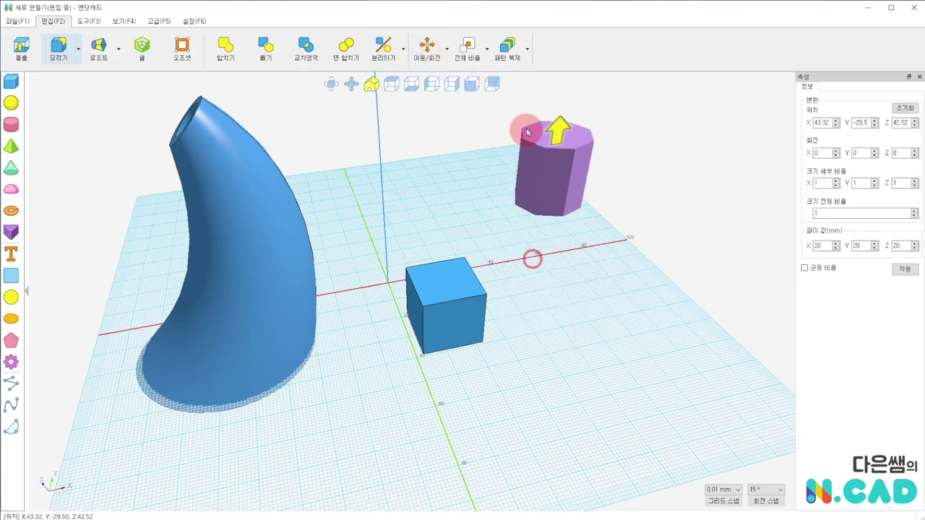
Loft the cube's top face into the prism's bottom face, then nudge the solid onto the x-axis.
left_click(58, 49)
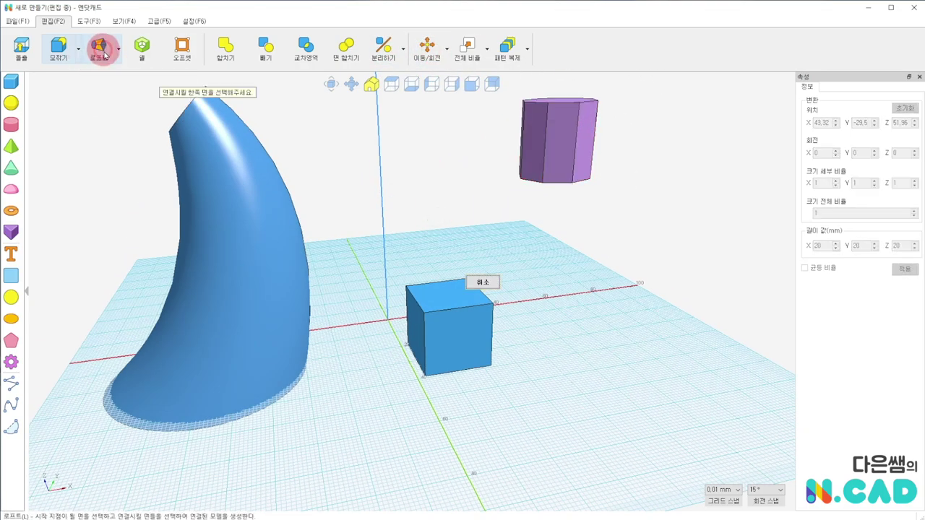
left_click(446, 294)
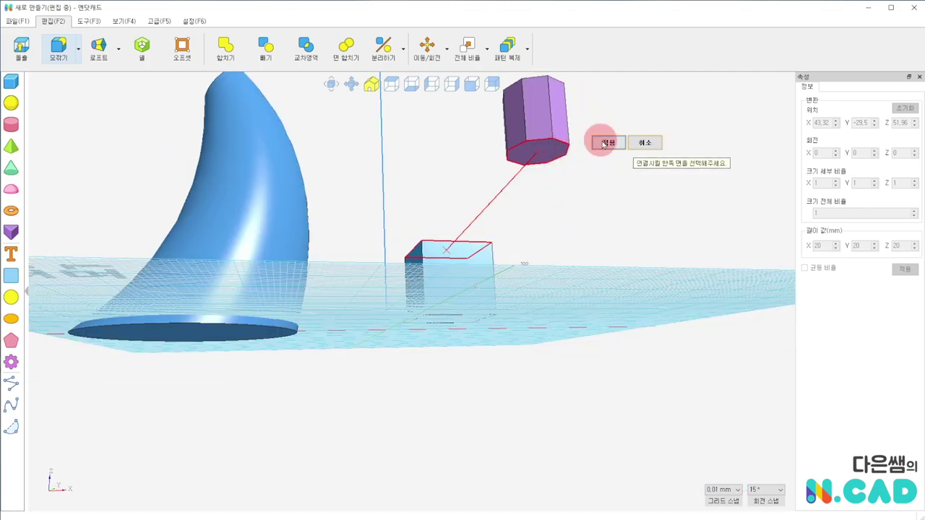
left_click(598, 140)
left_click(407, 467)
right_click_drag(609, 154, 421, 374)
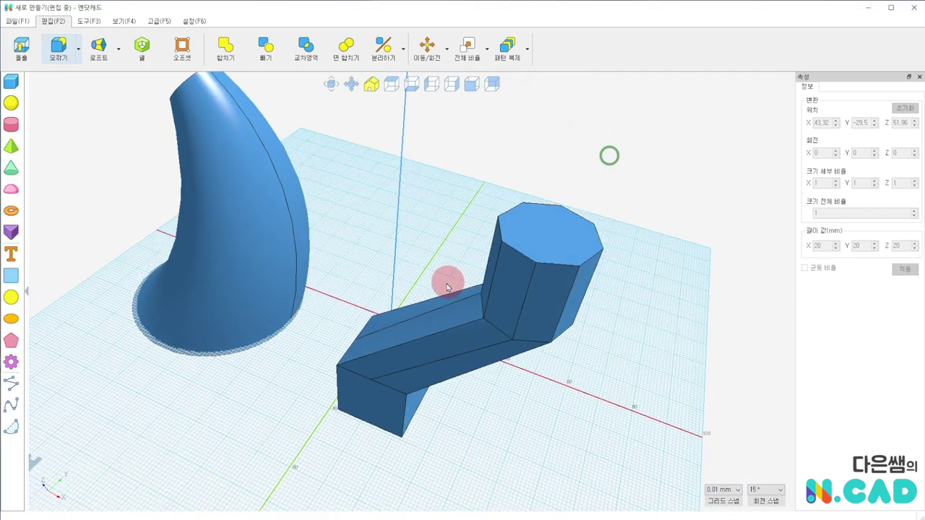
left_click(448, 361)
left_click_drag(449, 361, 453, 328)
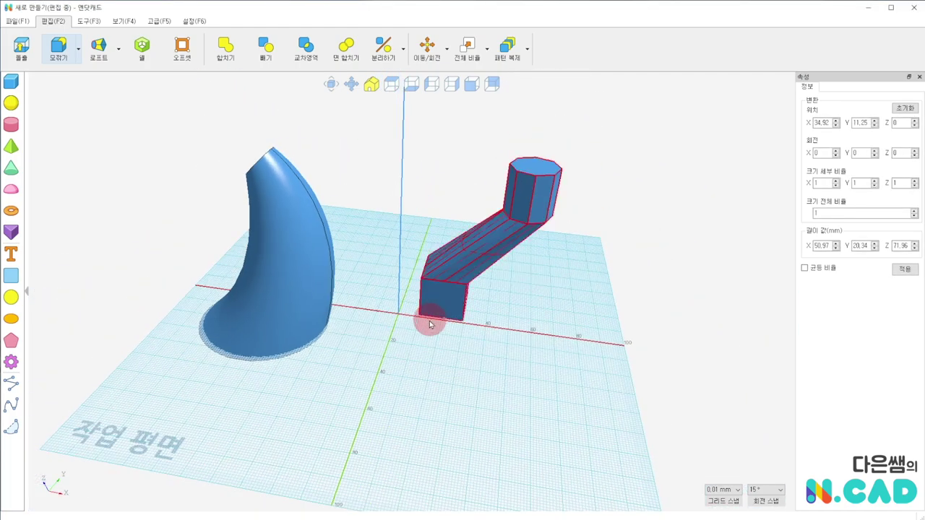
Add two pentagons and a 20 mm circle, lifting the circle to Z 24.78 and a pentagon to Z 54.19.
left_click(457, 399)
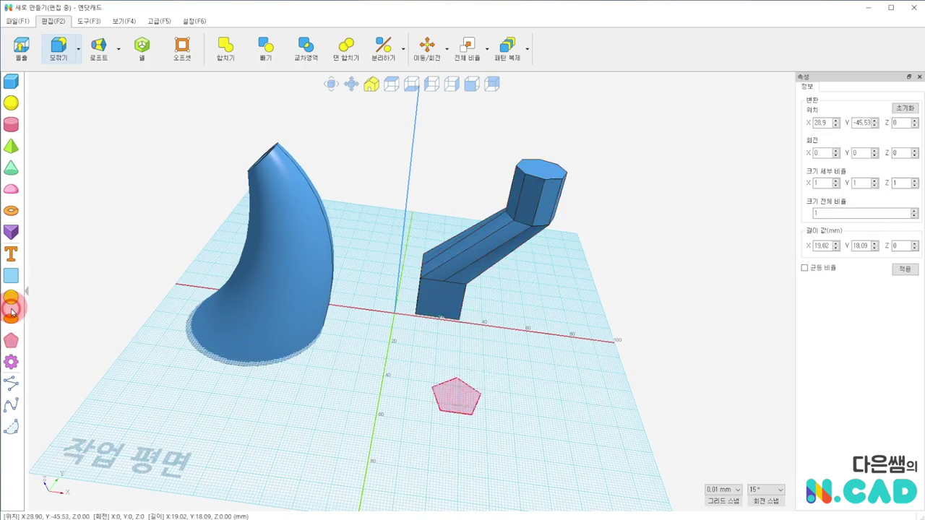
left_click(11, 340)
left_click(525, 394)
left_click(11, 297)
left_click(594, 365)
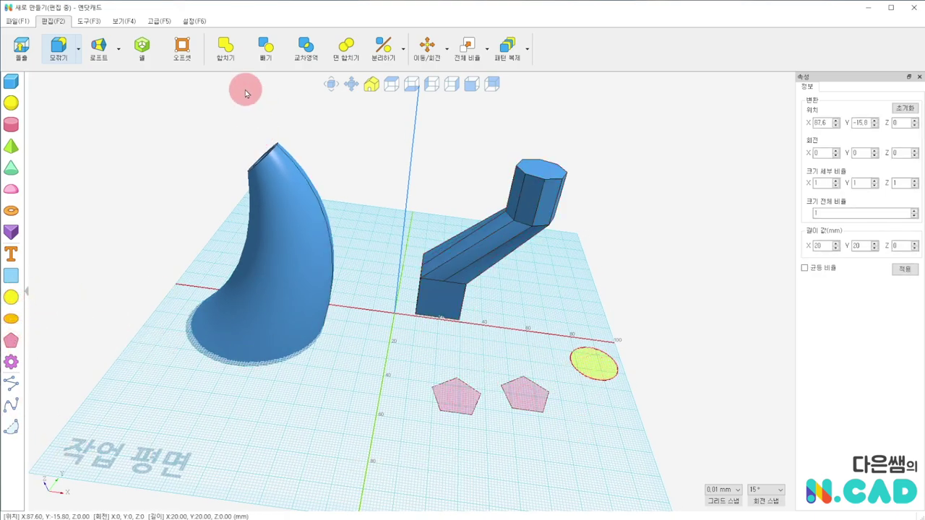
left_click_drag(611, 316, 621, 264)
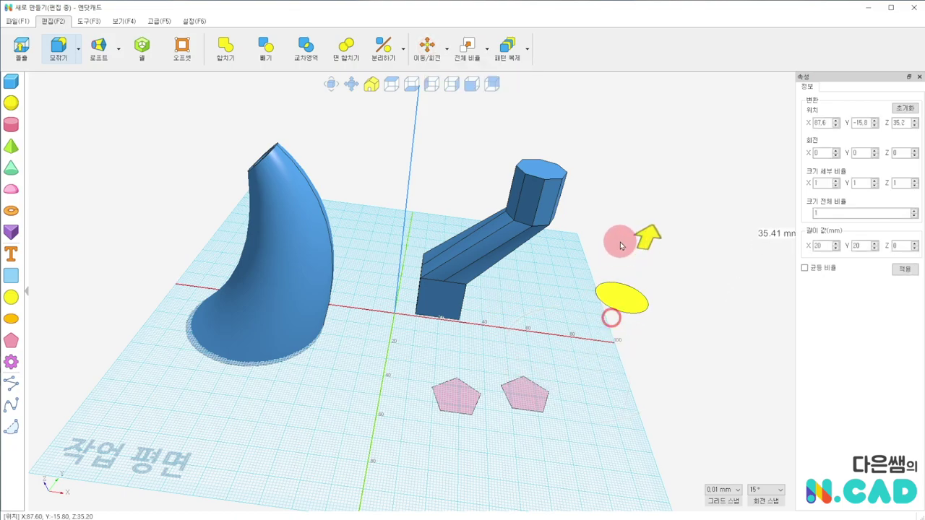
left_click(424, 43)
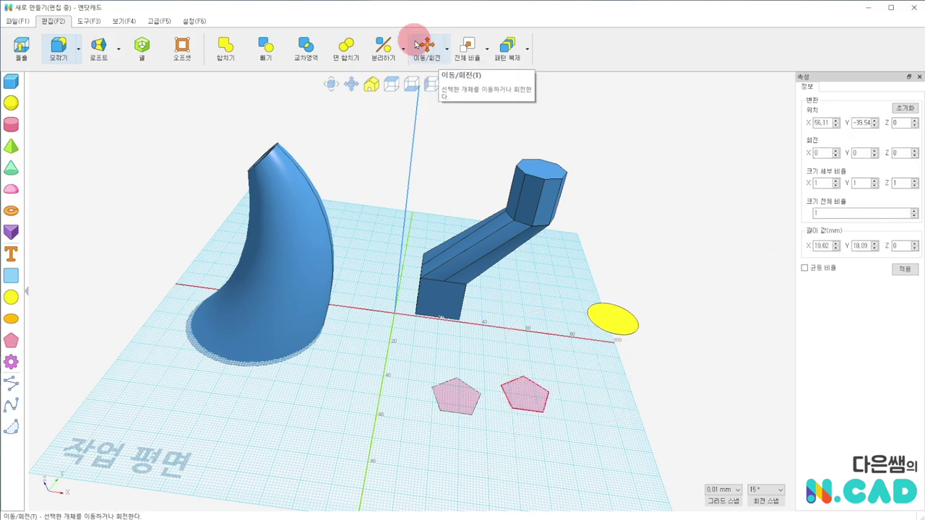
left_click_drag(541, 351, 578, 206)
left_click(511, 446)
Align the circle to the lower pentagon using 기본도형스냅.
left_click(89, 21)
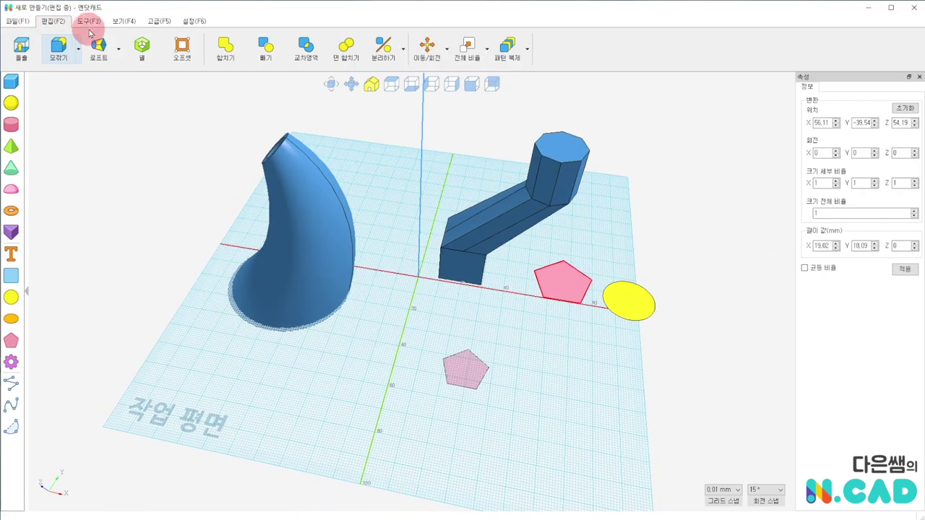
left_click(466, 368)
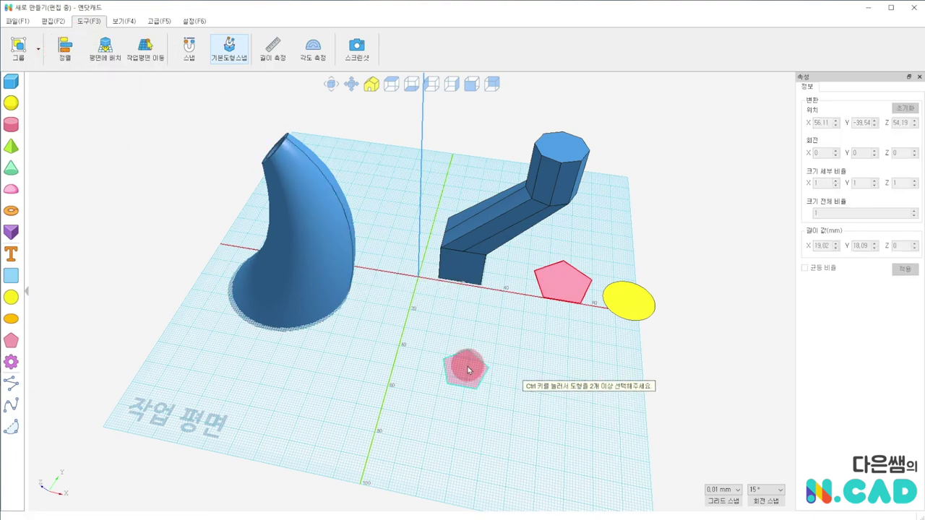
left_click(627, 300, "ctrl")
right_click_drag(535, 411, 615, 349)
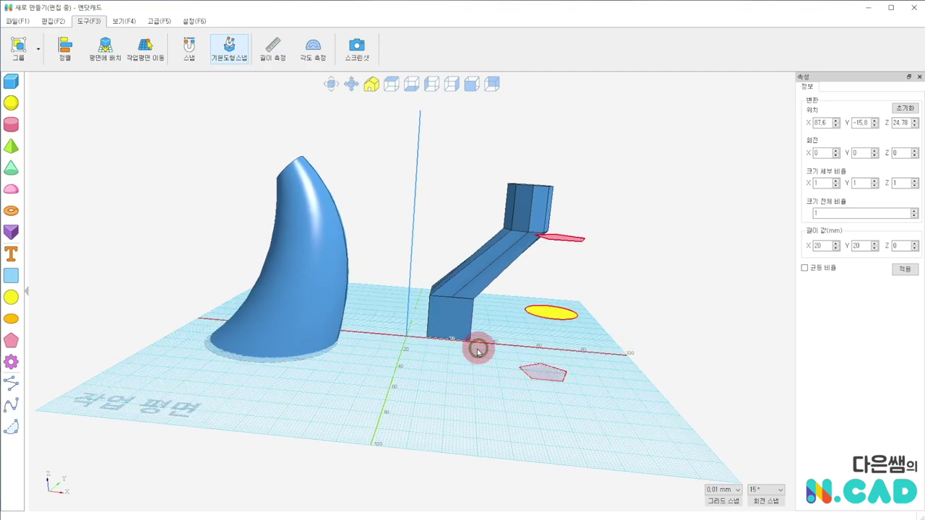
right_click_drag(478, 351, 458, 417)
Loft the floor pentagon through the yellow circle up to the pentagon at Z 54.19.
left_click(50, 21)
left_click(535, 314)
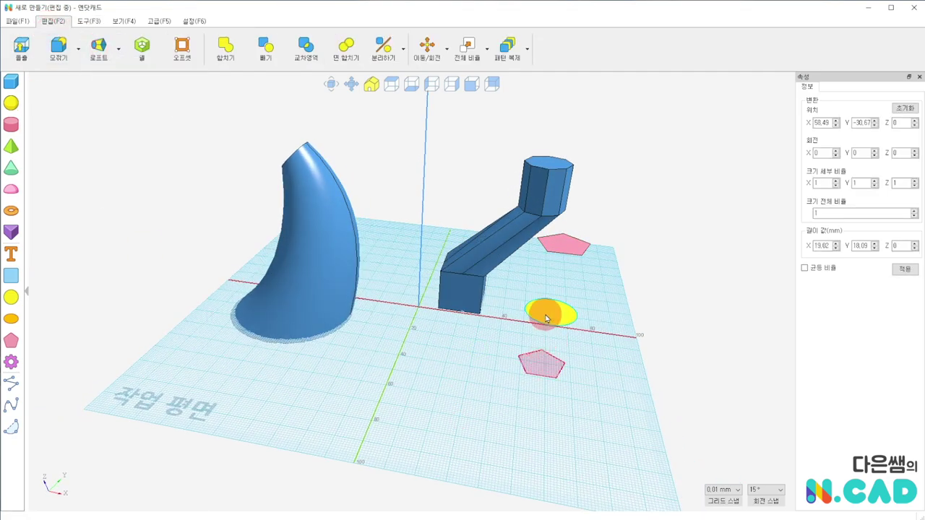
left_click(99, 47)
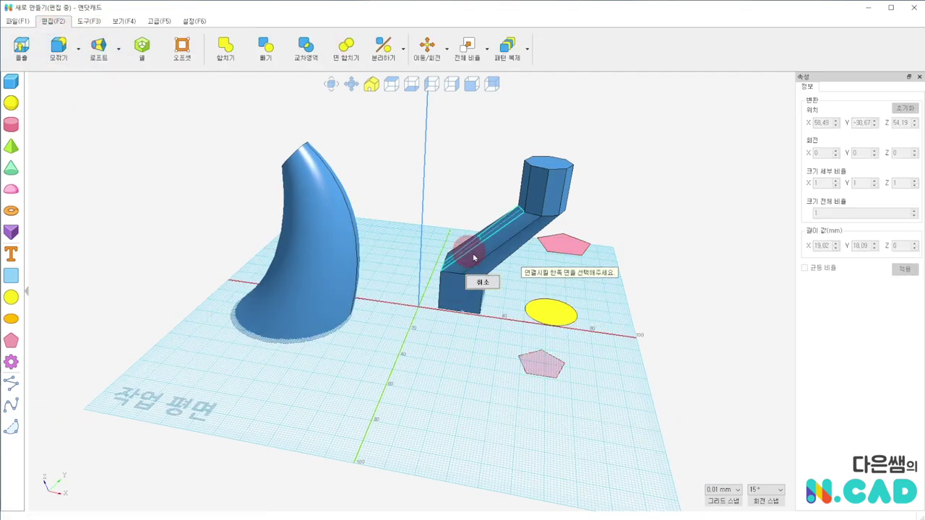
left_click(544, 312)
left_click(562, 244)
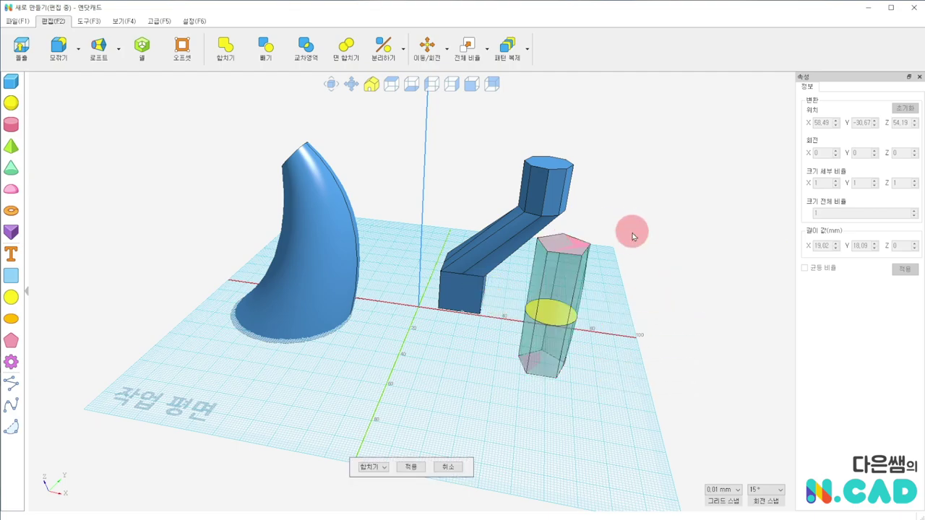
left_click(407, 468)
mouse_move(639, 387)
right_mouse_down()
mouse_move(424, 395)
mouse_move(597, 397)
right_mouse_up()
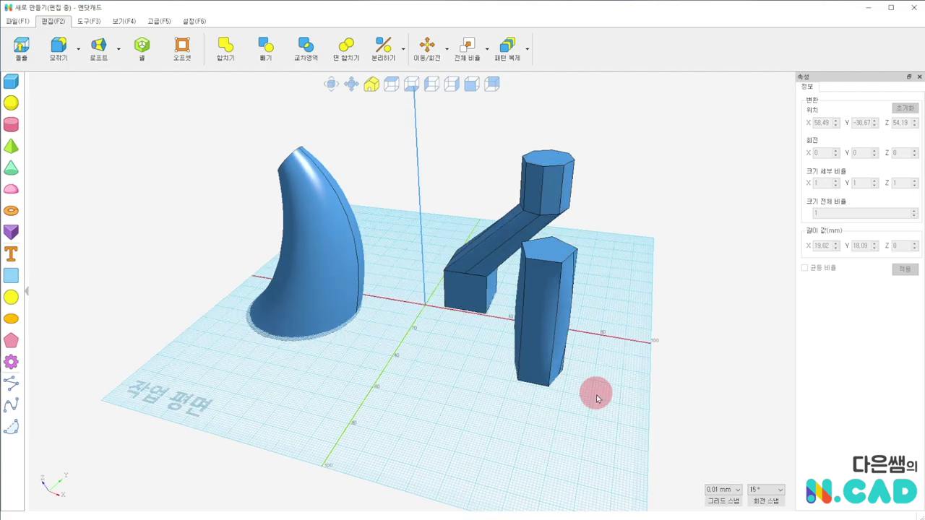